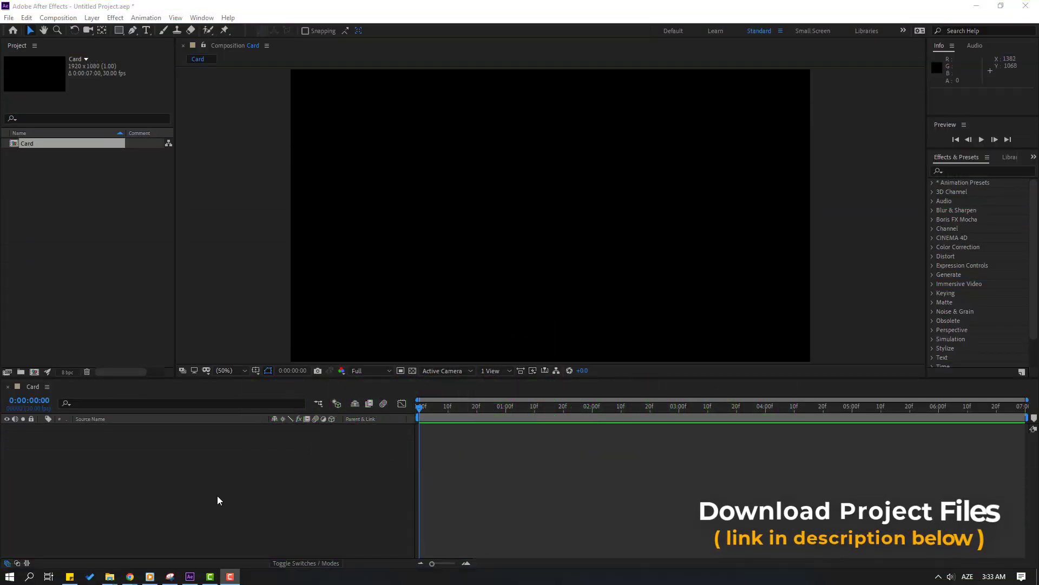
# Step: Add a full-frame solid named BG with near-black colour 0E0E0E
pyautogui.rightClick(131, 464)
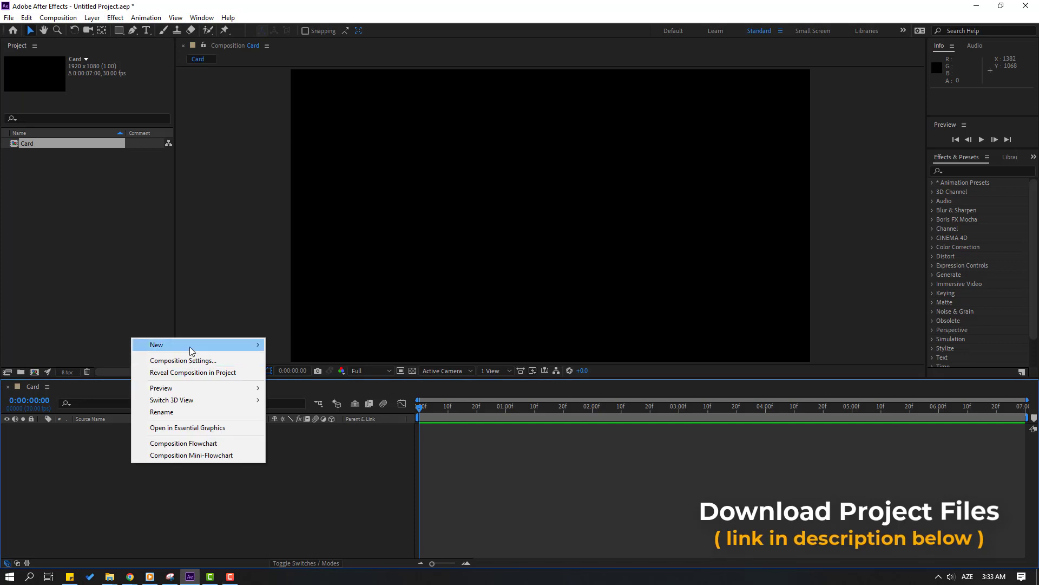
pyautogui.moveTo(190, 346)
pyautogui.click(319, 374)
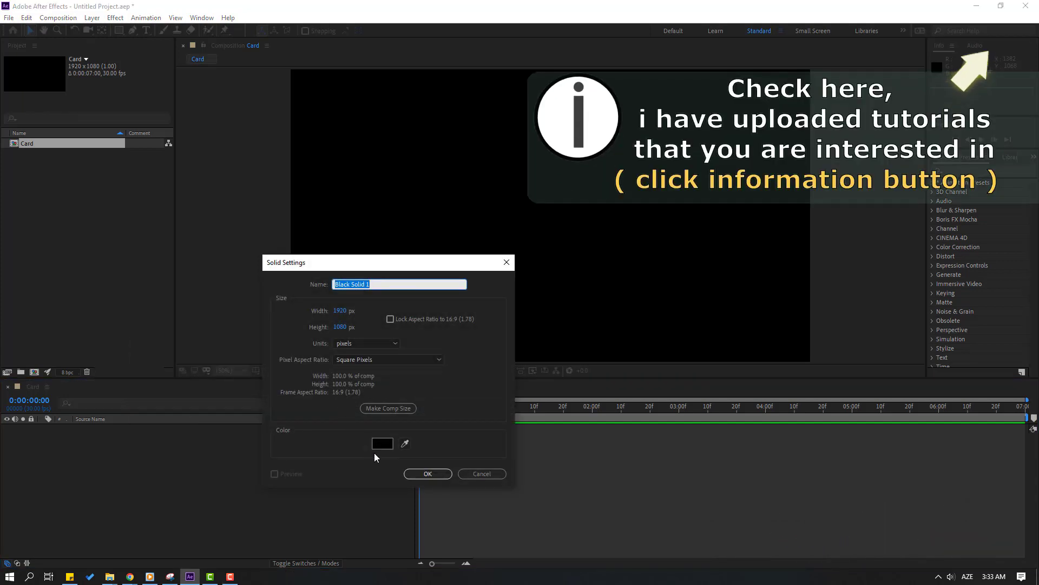
pyautogui.click(380, 445)
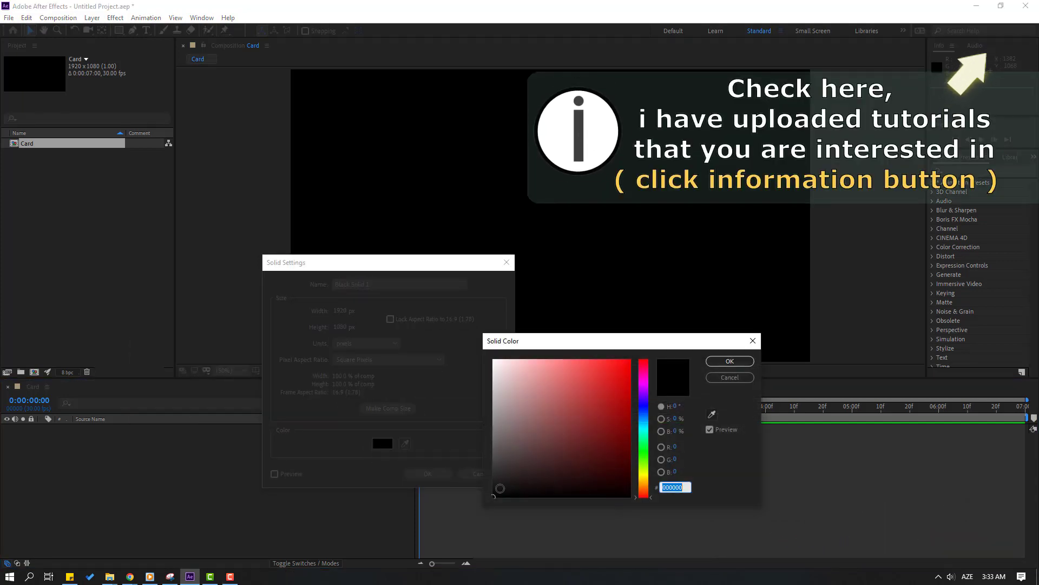
pyautogui.click(492, 489)
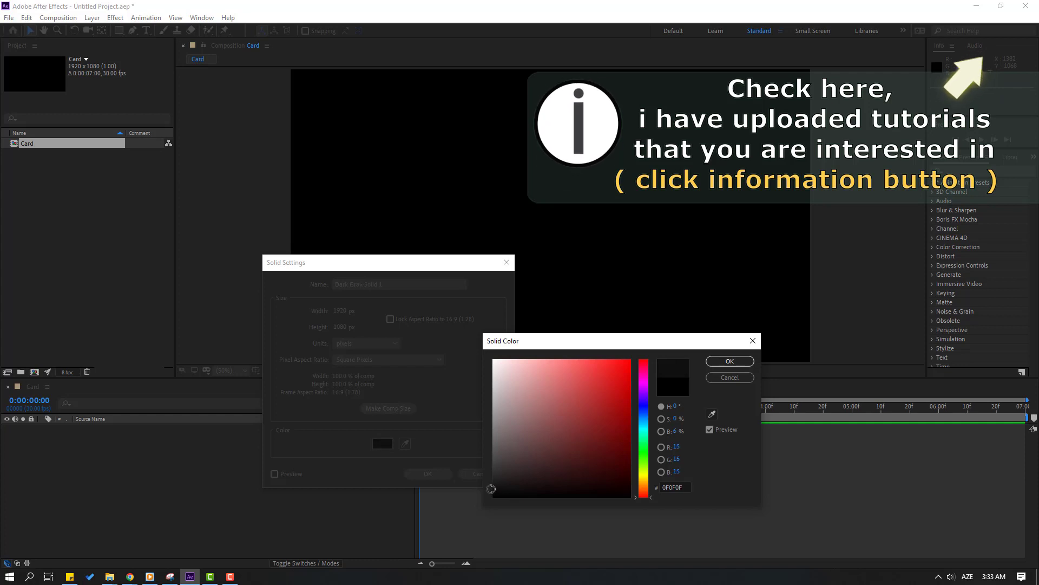
pyautogui.press('Return')
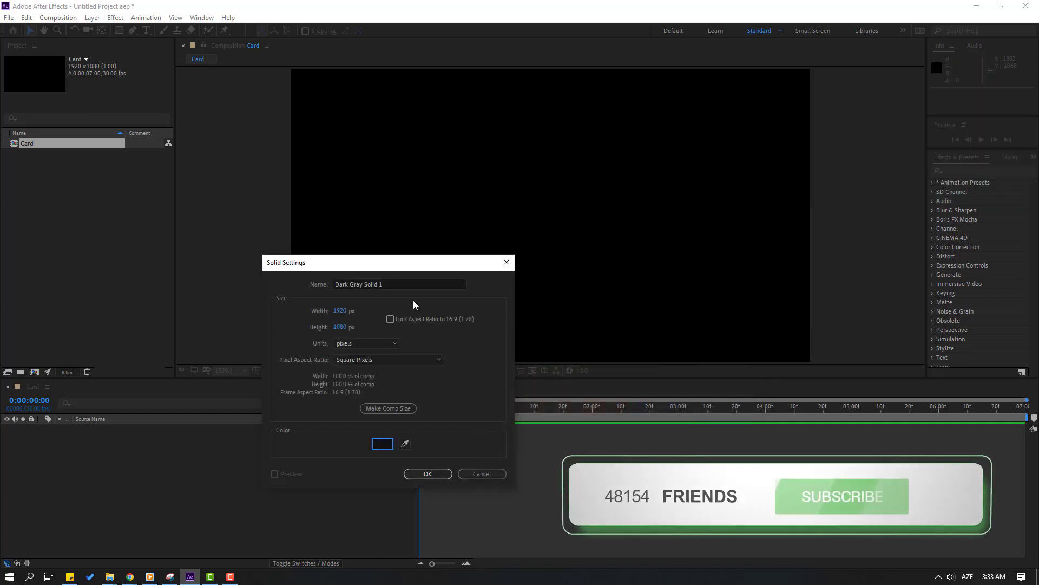
pyautogui.write('BG')
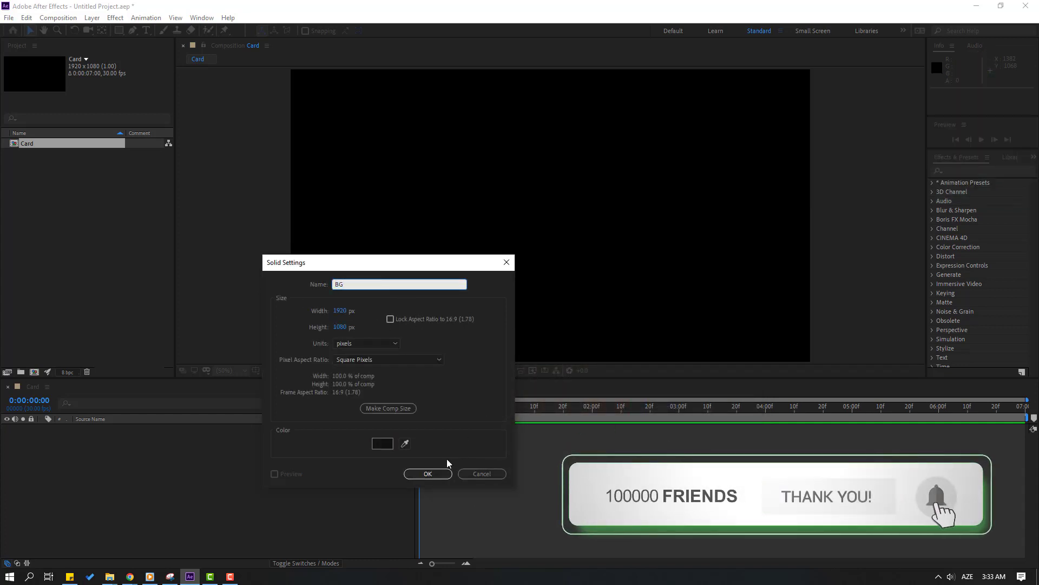
pyautogui.click(443, 473)
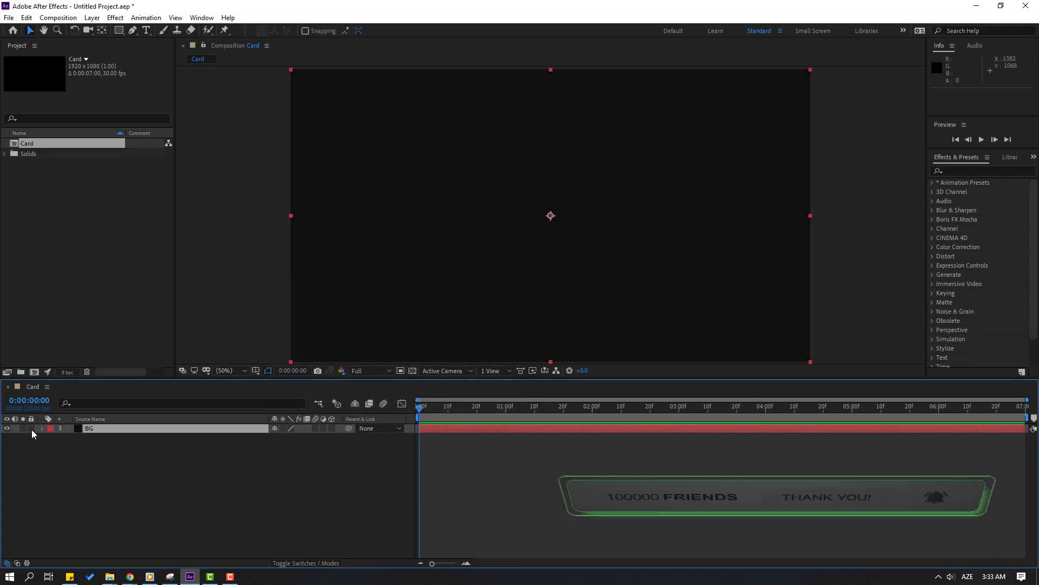
# Step: Lock BG and draw a large rounded-rectangle card outline across the frame centre
pyautogui.click(31, 428)
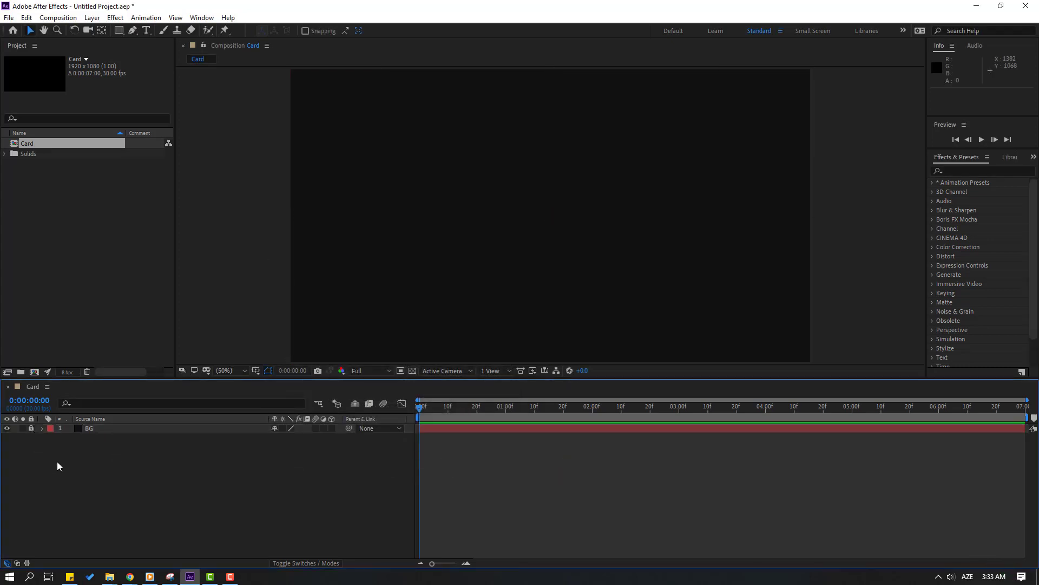
pyautogui.click(121, 33)
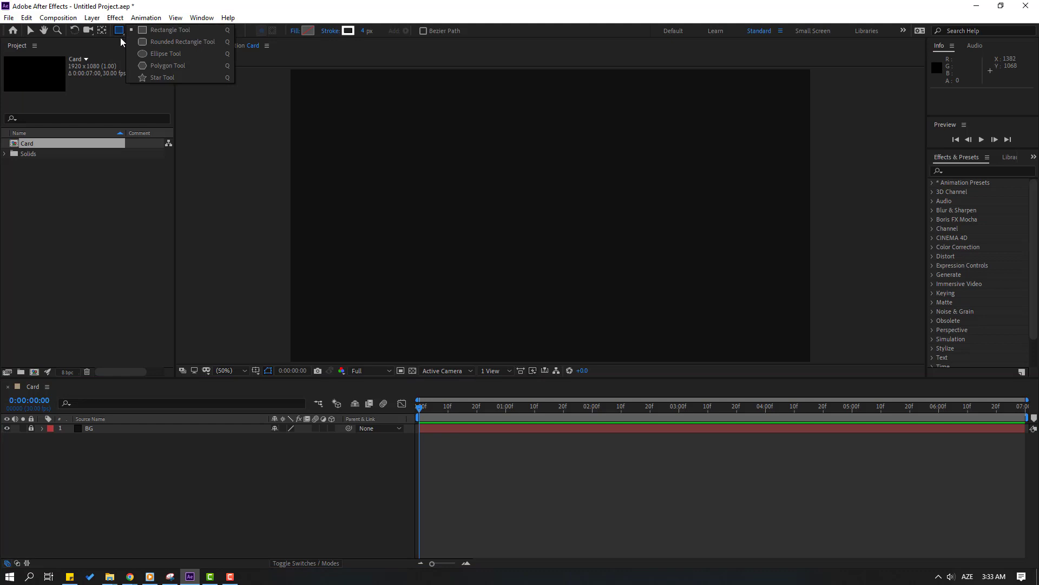
pyautogui.click(193, 45)
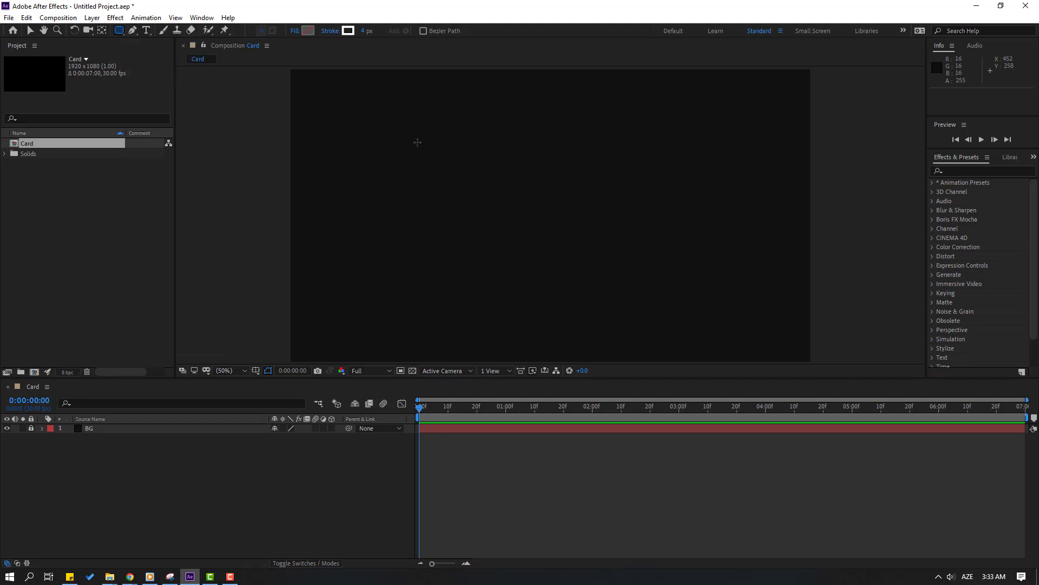
pyautogui.moveTo(418, 142)
pyautogui.mouseDown()
pyautogui.moveTo(575, 238)
pyautogui.moveTo(685, 284)
pyautogui.moveTo(678, 294)
pyautogui.mouseUp()
pyautogui.click(30, 31)
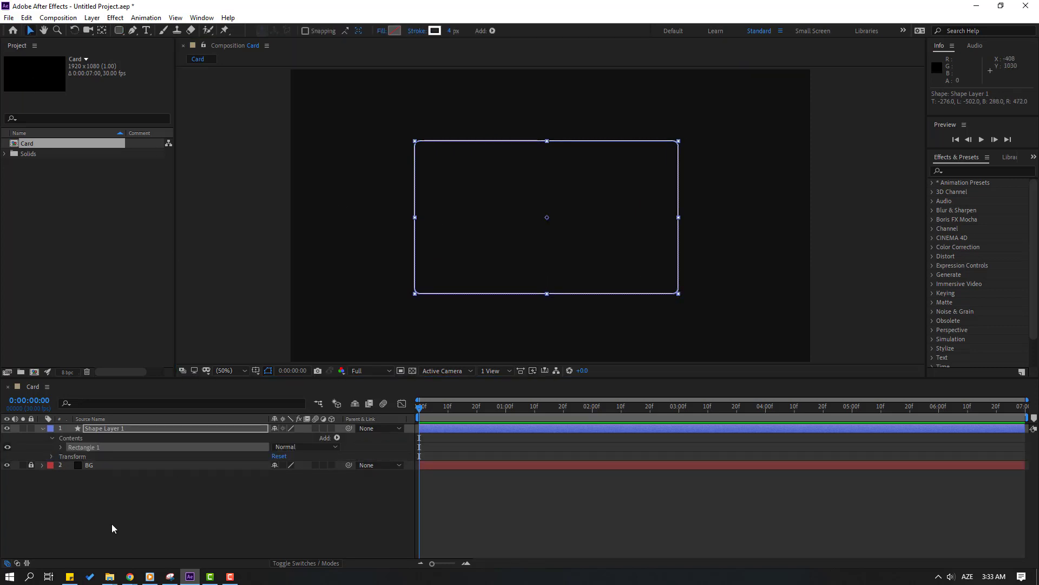
# Step: Expand Rectangle Path 1 and set the card outline's stroke width to 10 px
pyautogui.click(88, 529)
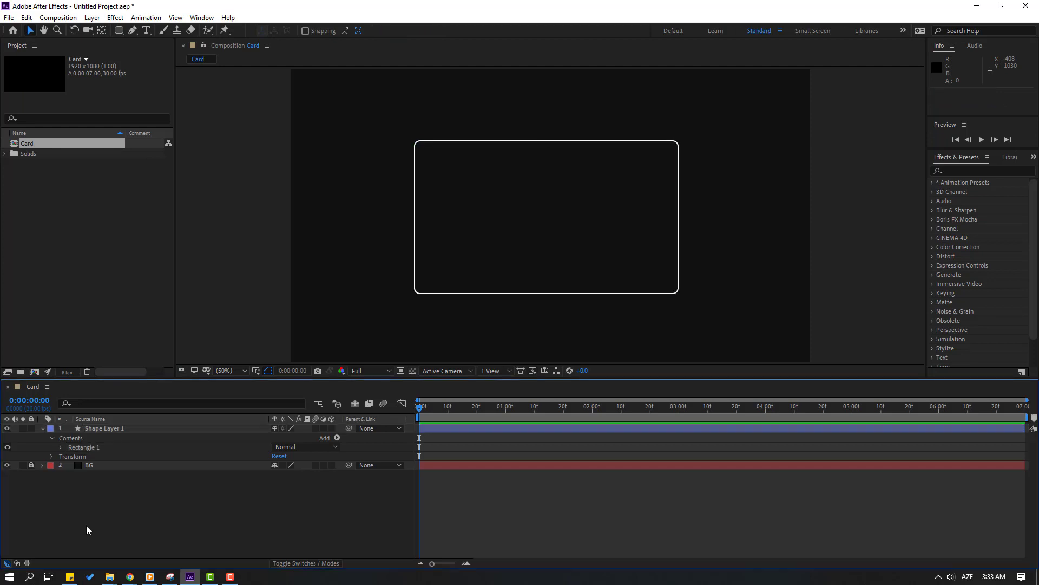
pyautogui.click(60, 447)
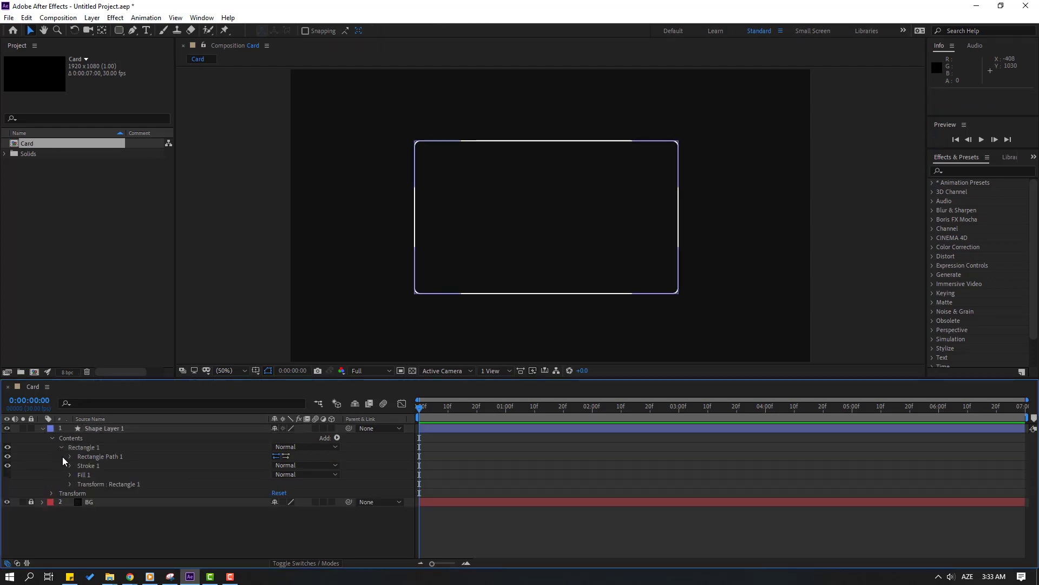
pyautogui.click(68, 456)
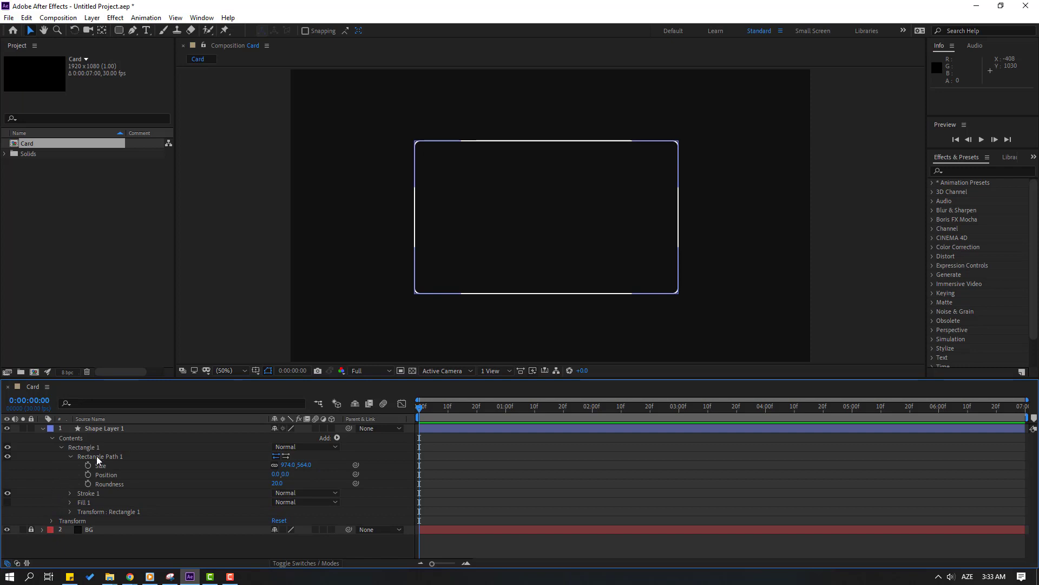
pyautogui.click(115, 430)
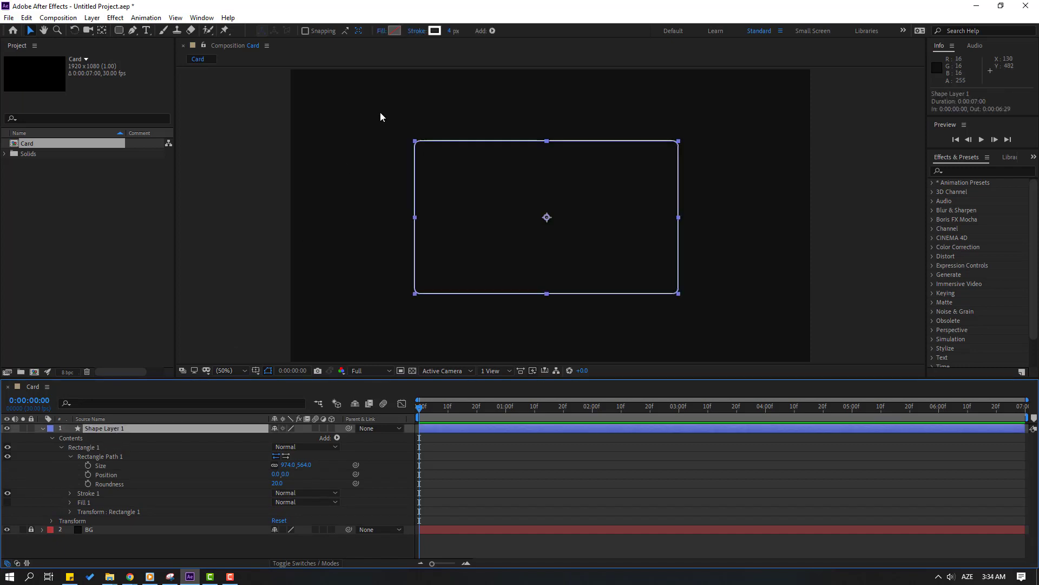
pyautogui.click(450, 34)
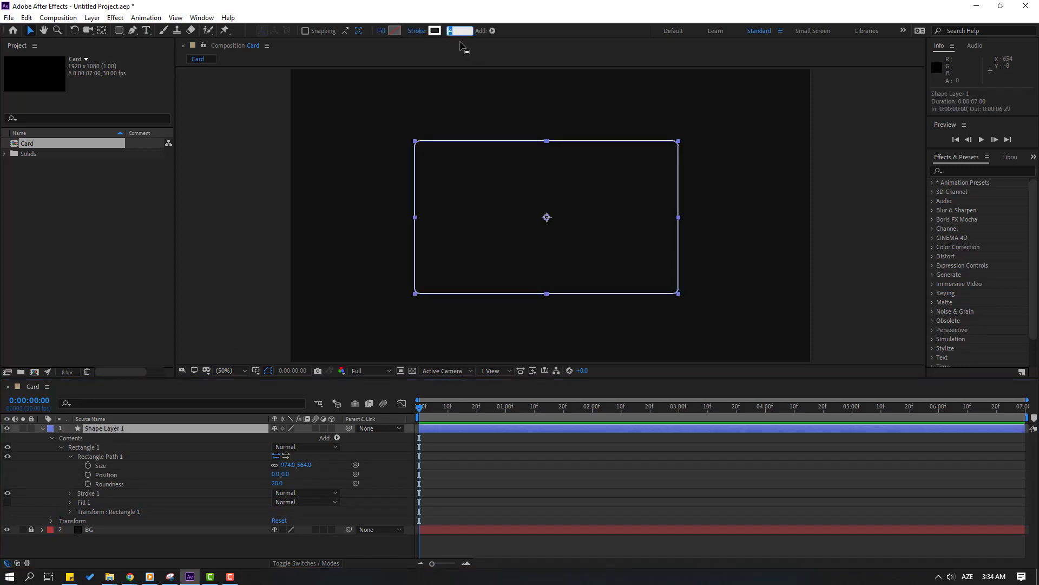
pyautogui.write('10')
pyautogui.click(496, 465)
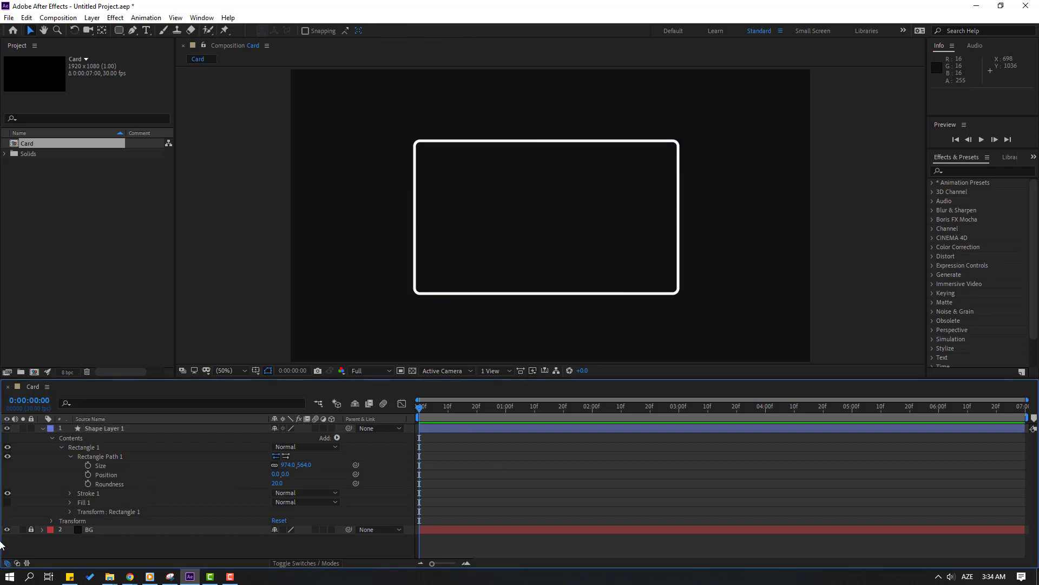
# Step: Raise the rectangle's Roundness to 99 and nudge the card outline slightly upward
pyautogui.click(109, 484)
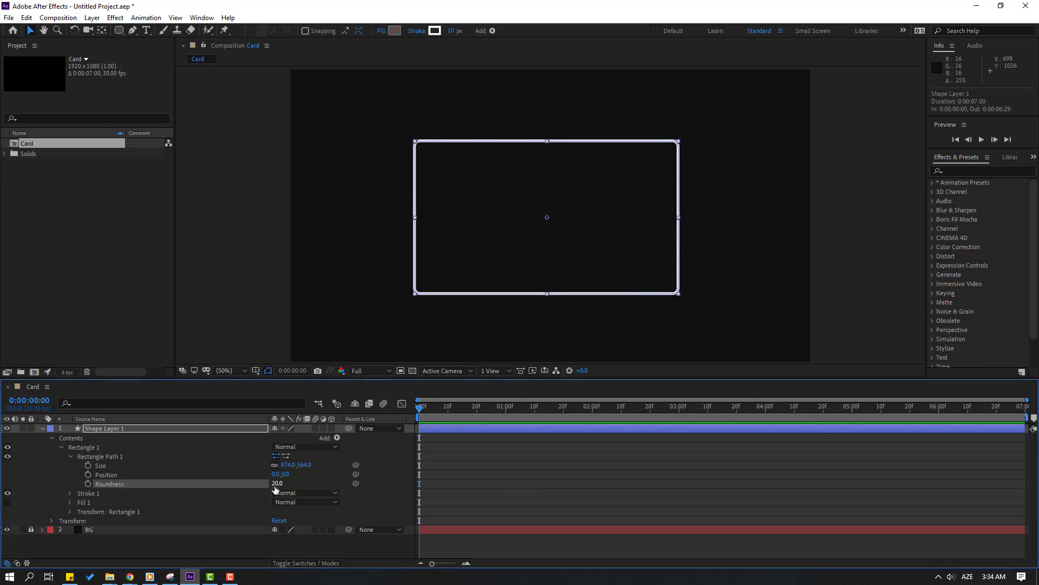
pyautogui.moveTo(277, 483); pyautogui.dragTo(311, 480)
pyautogui.click(488, 478)
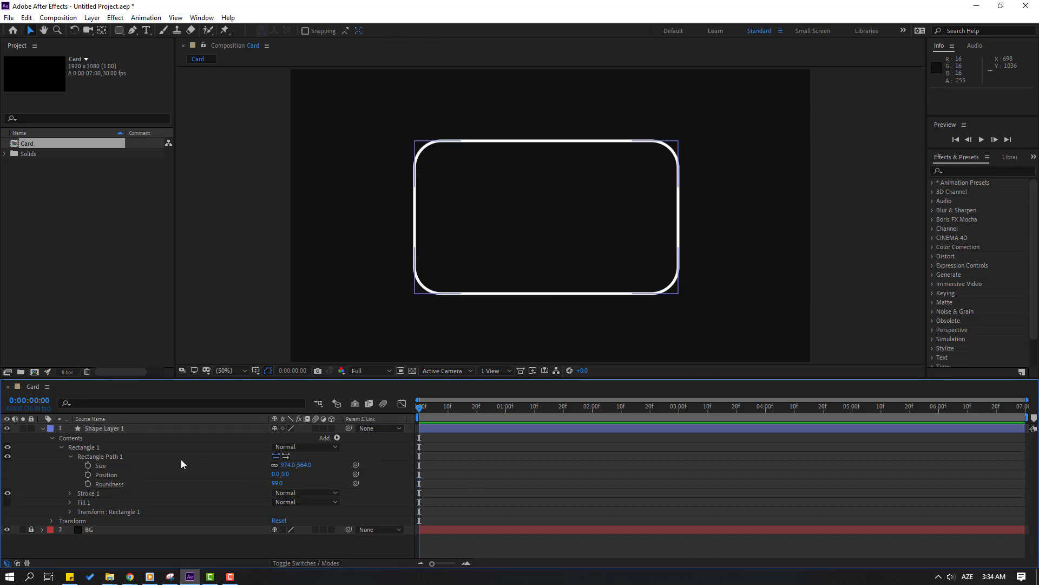
pyautogui.click(119, 431)
pyautogui.moveTo(546, 219); pyautogui.dragTo(548, 213)
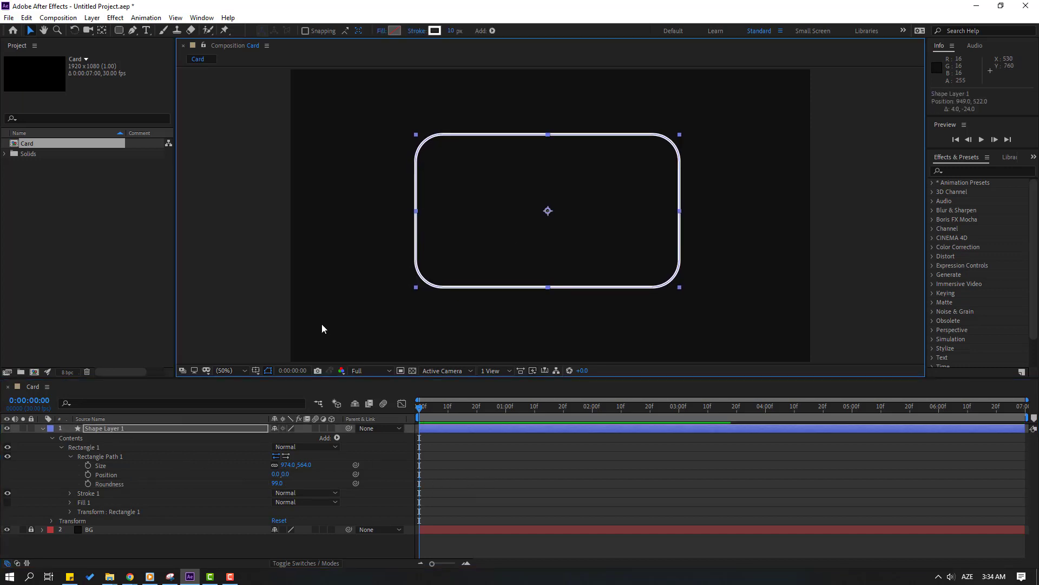
pyautogui.click(42, 428)
pyautogui.click(89, 503)
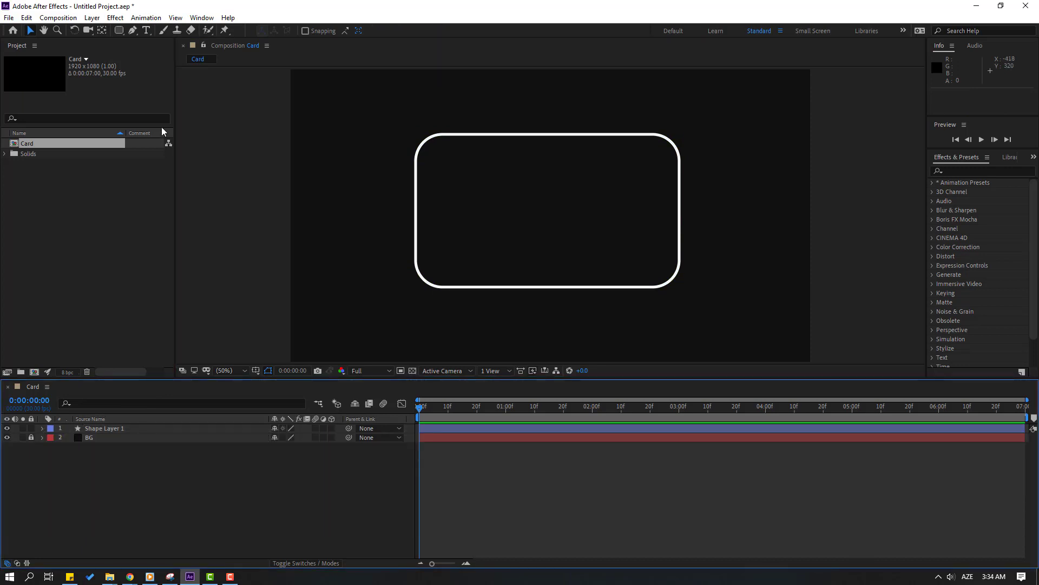
# Step: Draw a small plain rectangle as the chip in the card's upper-left corner
pyautogui.click(123, 32)
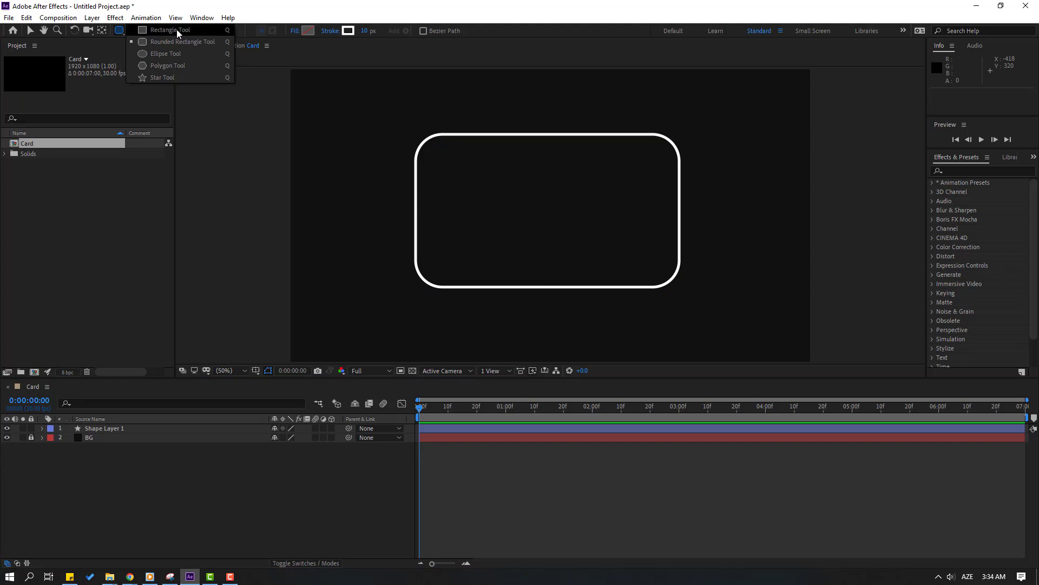
pyautogui.click(178, 29)
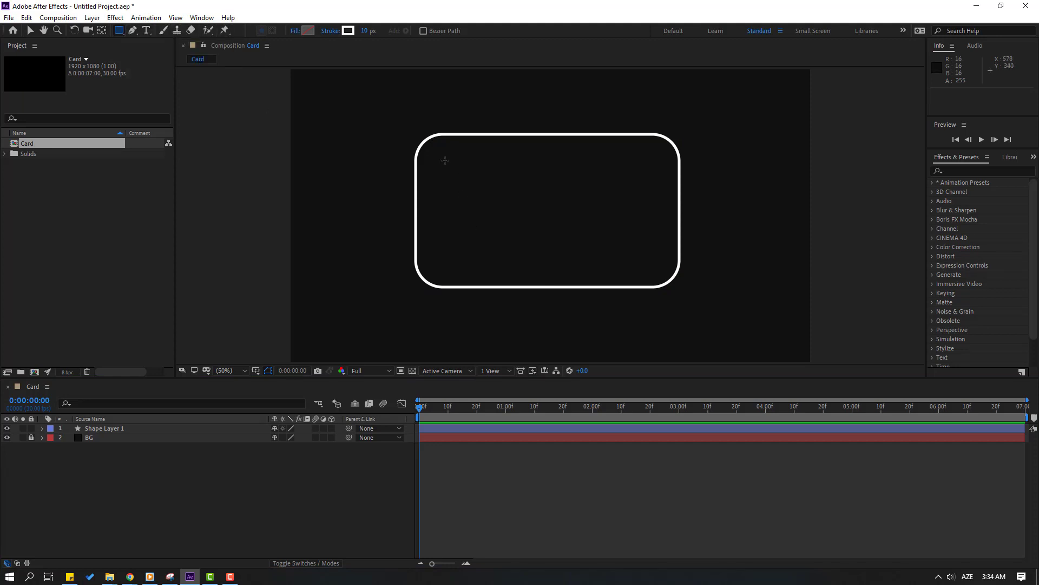
pyautogui.moveTo(441, 160); pyautogui.dragTo(513, 191)
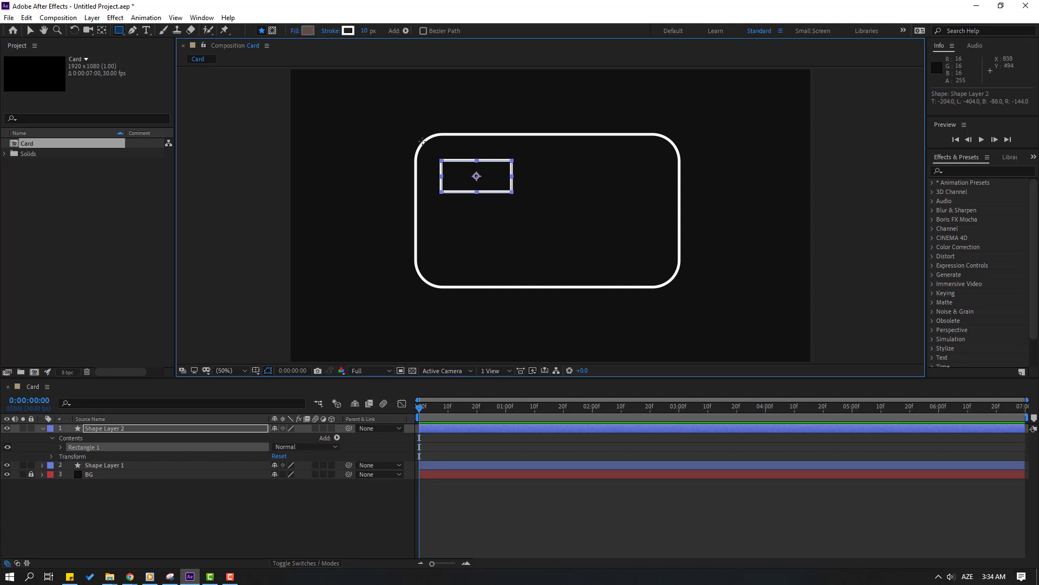
pyautogui.click(30, 30)
pyautogui.click(43, 428)
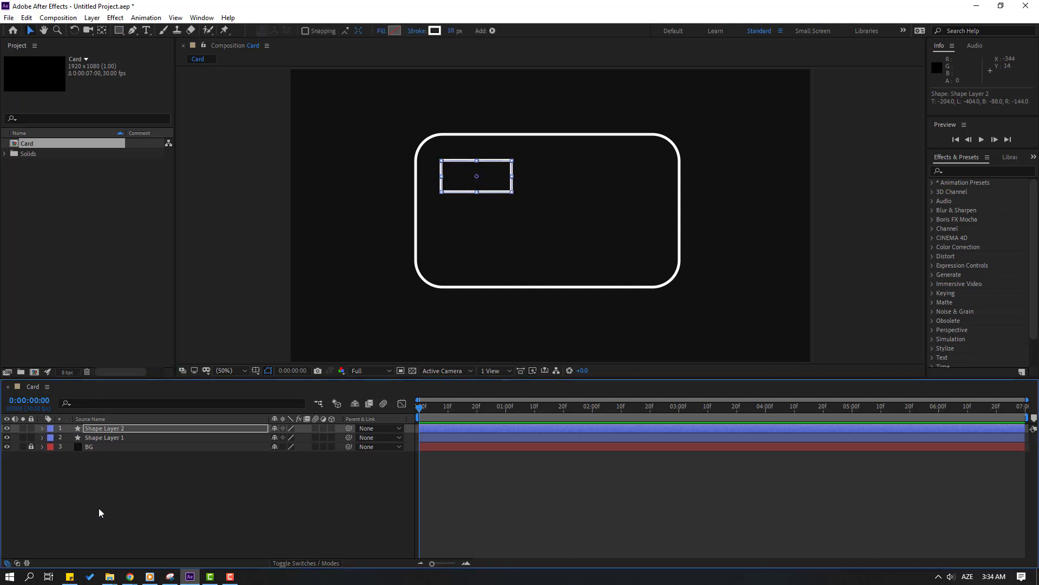
pyautogui.click(99, 507)
# Step: Draw a long horizontal Pen line across the card below the chip
pyautogui.click(132, 30)
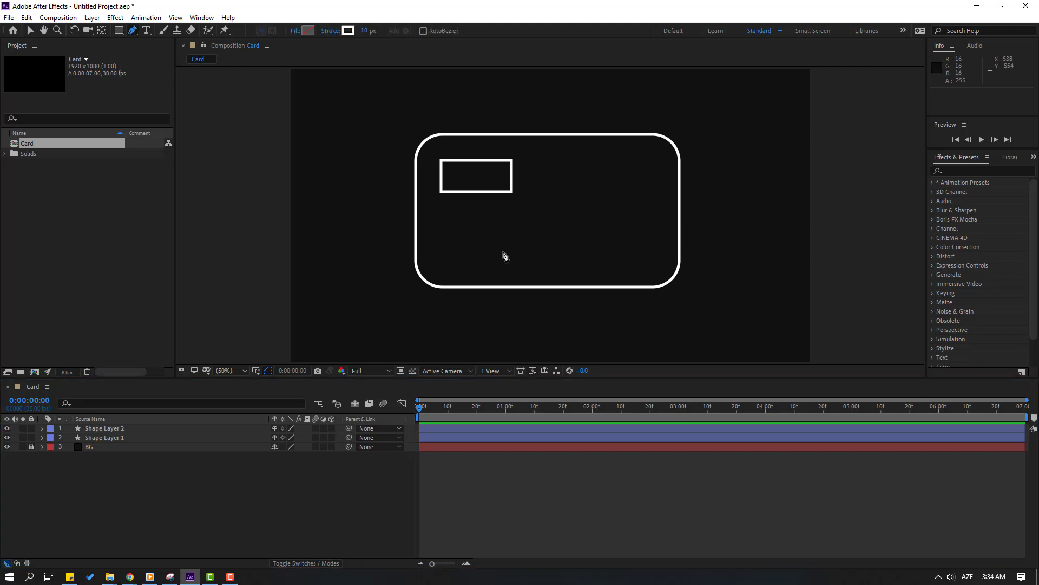
pyautogui.click(437, 228)
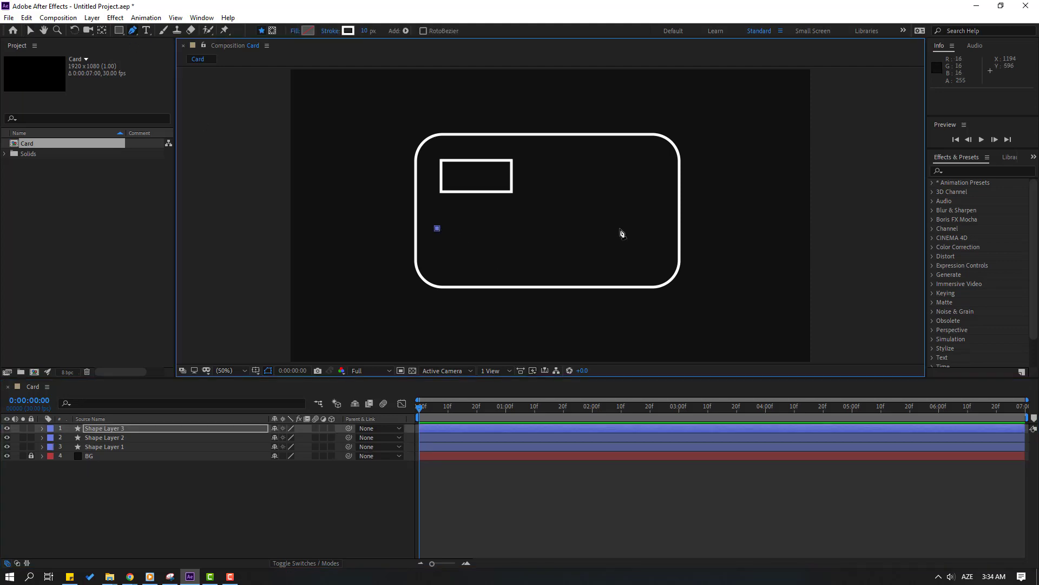
pyautogui.keyDown('shift'); pyautogui.click(649, 228); pyautogui.keyUp('shift')
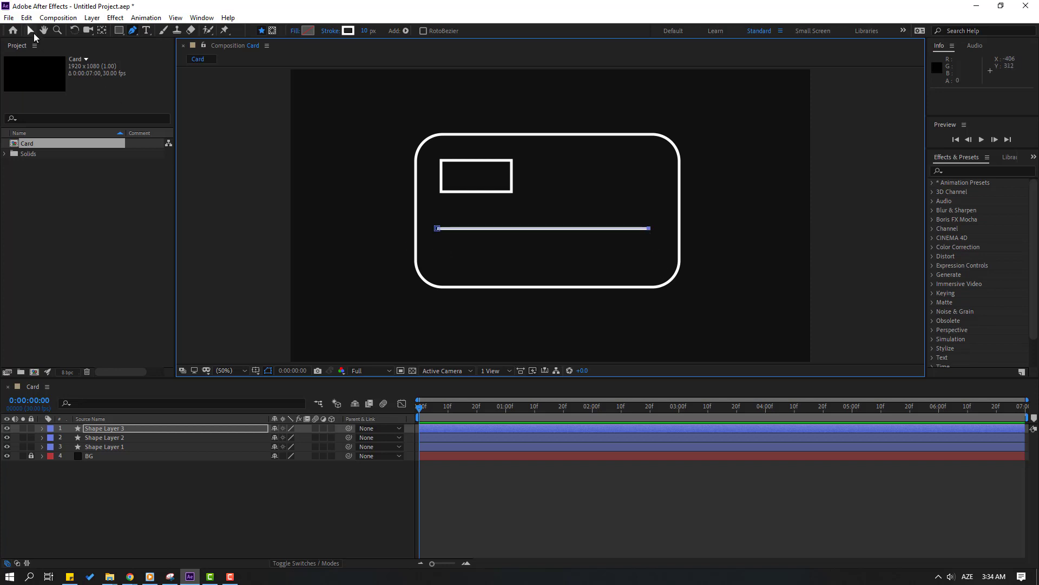
pyautogui.click(30, 31)
pyautogui.click(220, 496)
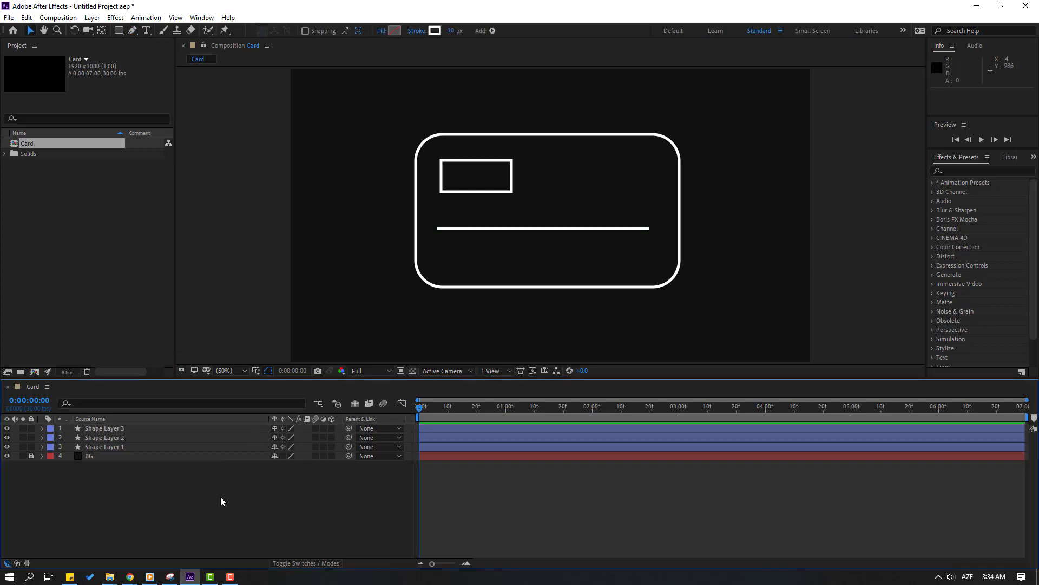
# Step: Draw a shorter horizontal line beneath it, ending partway across the card
pyautogui.click(131, 31)
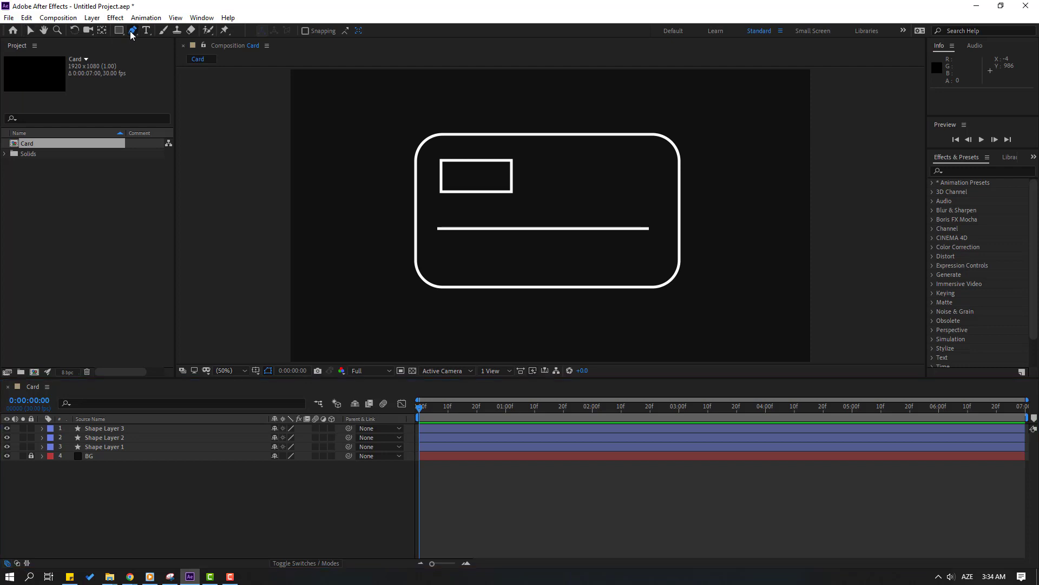
pyautogui.click(438, 256)
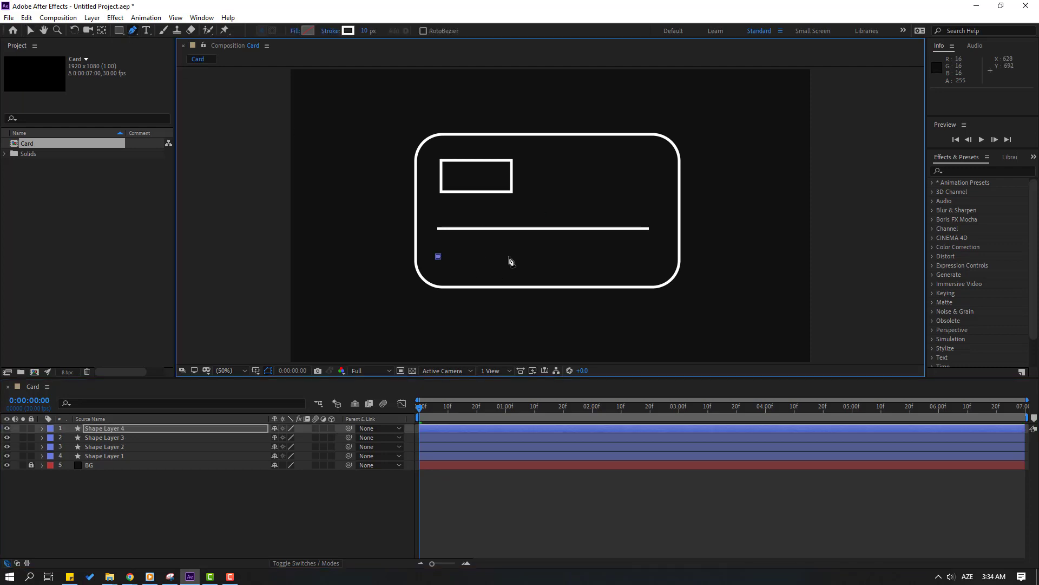
pyautogui.click(582, 256)
pyautogui.press('v')
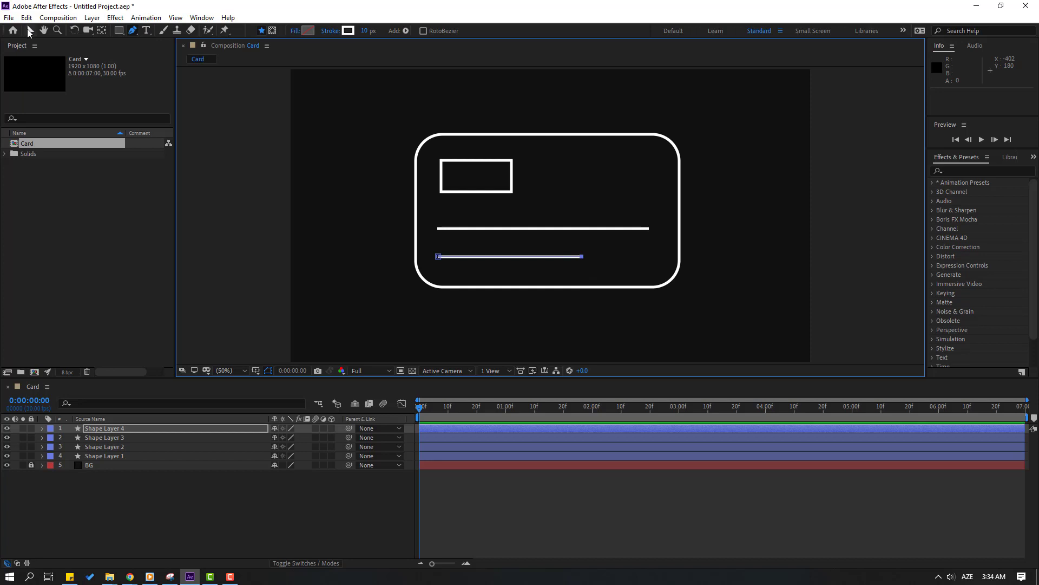
pyautogui.click(101, 529)
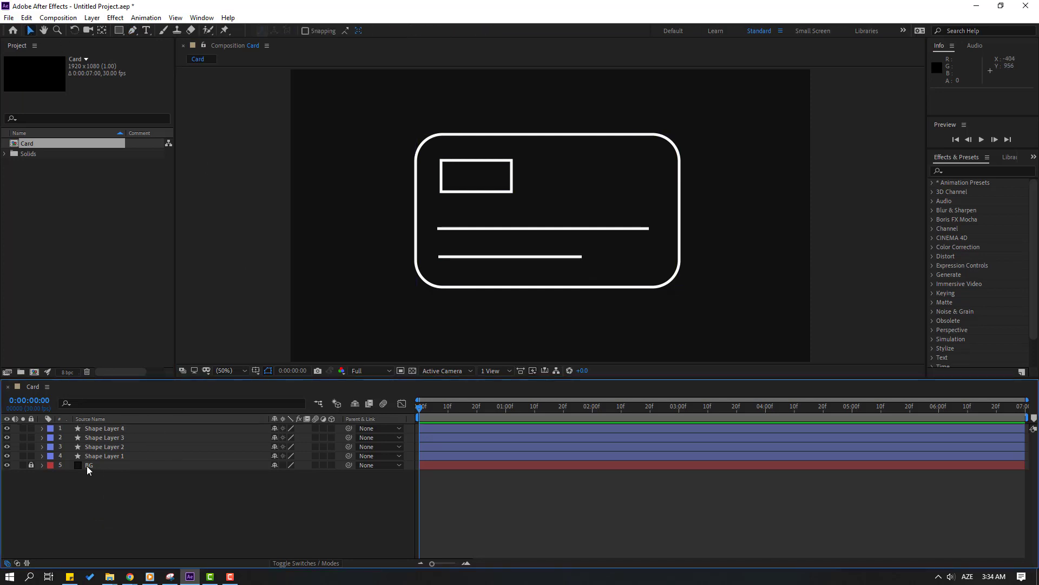
# Step: Rename Shape Layer 1 to main_object
pyautogui.click(117, 457)
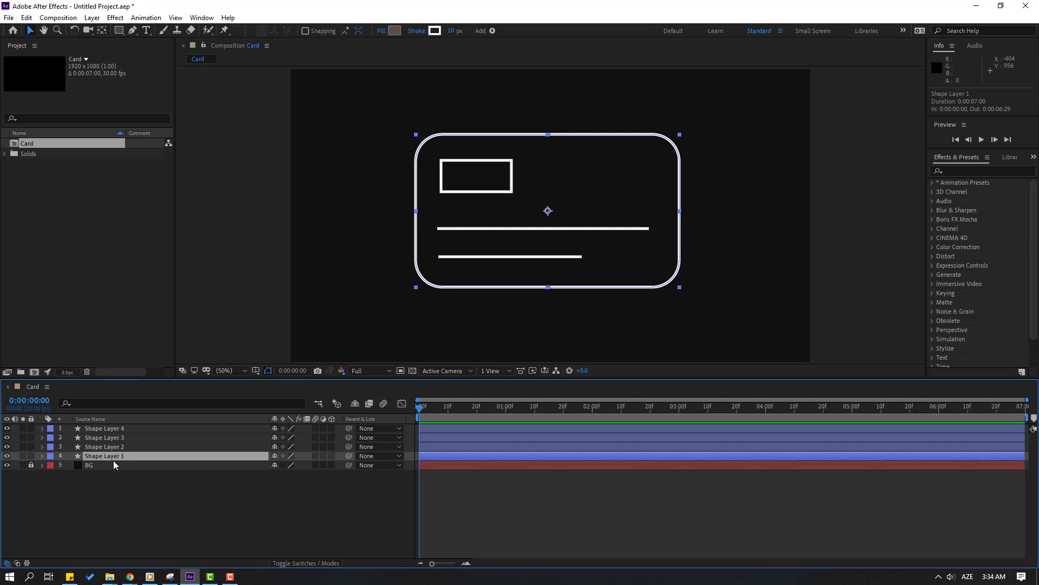
pyautogui.press('Return')
pyautogui.write('main')
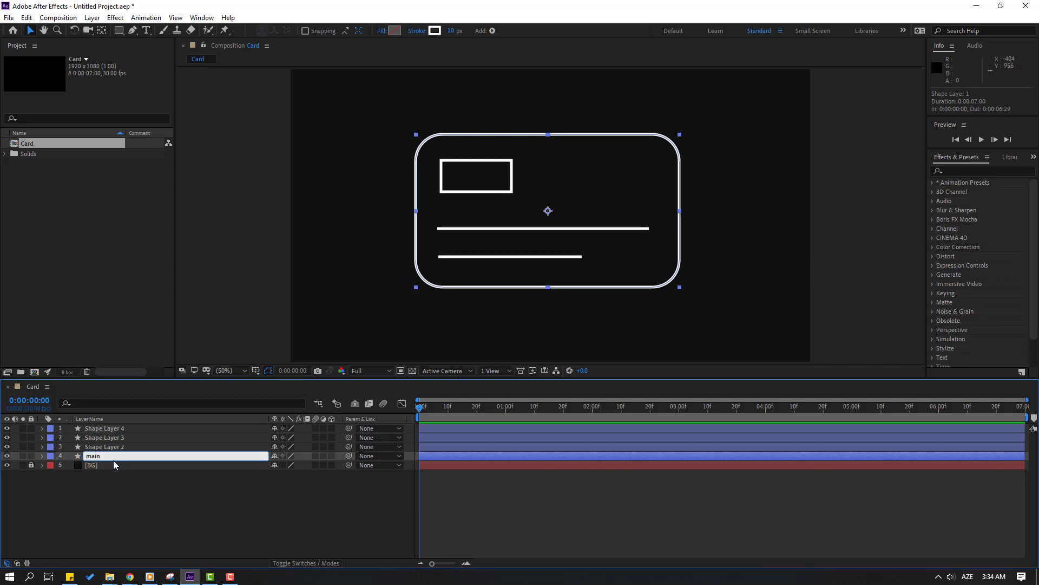
pyautogui.write('_object')
pyautogui.press('Return')
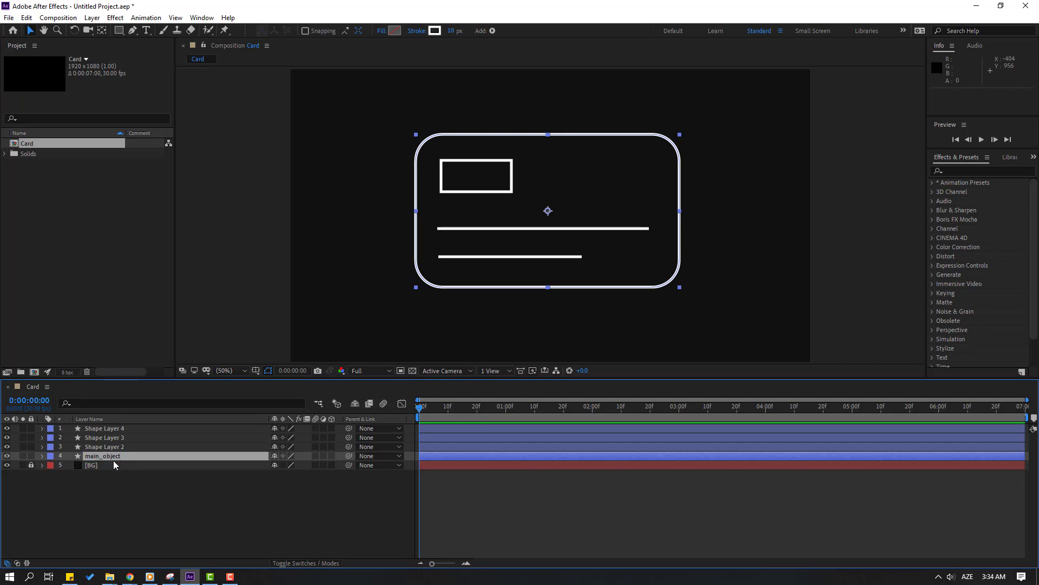
# Step: Add Trim Paths to main_object's shape contents
pyautogui.click(493, 31)
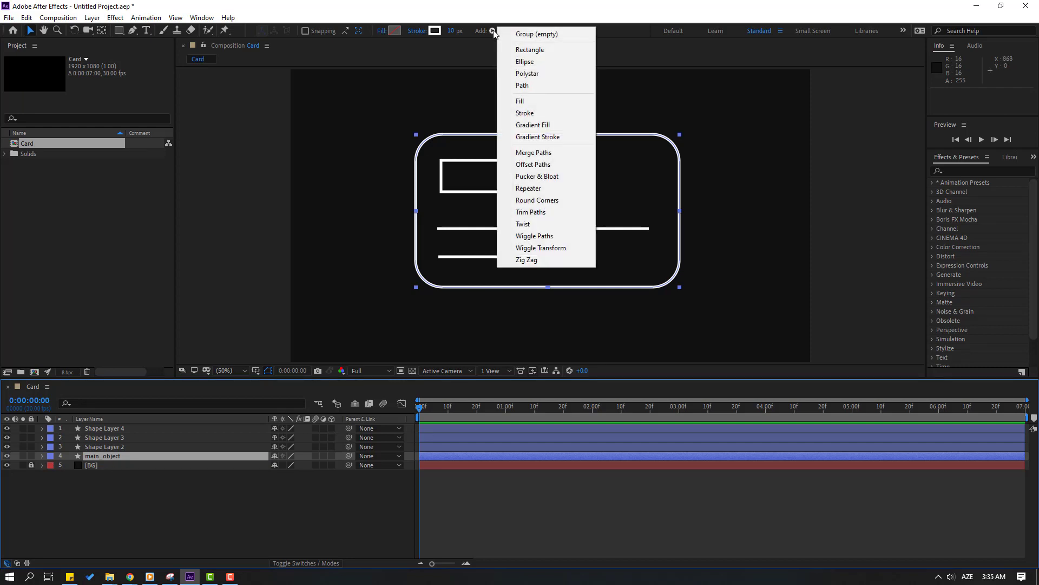
pyautogui.click(530, 212)
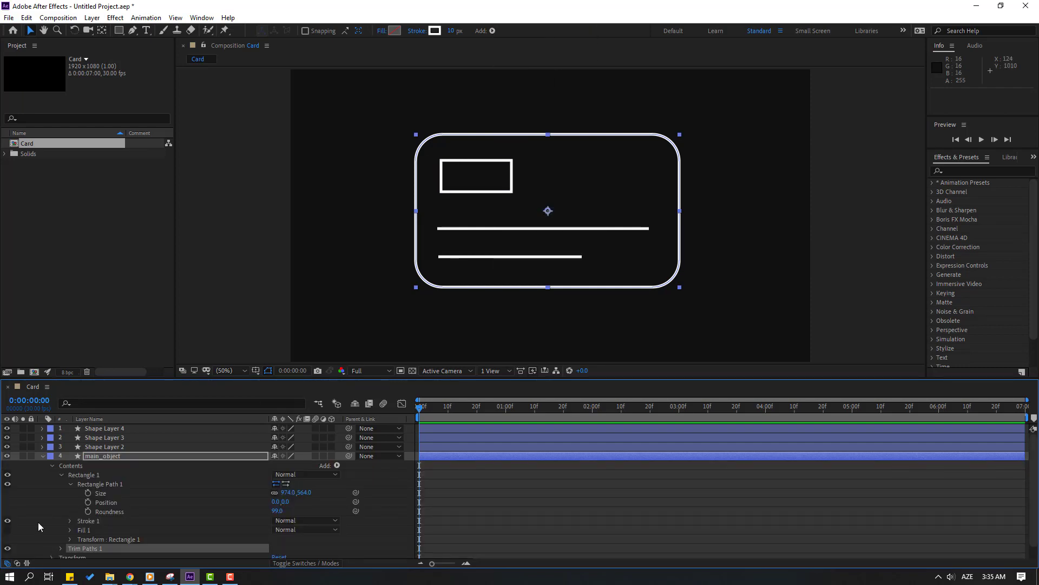
pyautogui.scroll(-1, 43, 534)
# Step: Keyframe Trim Paths Start at 100% at 0:00 and 0% at 1:00, selecting both keyframes
pyautogui.click(59, 535)
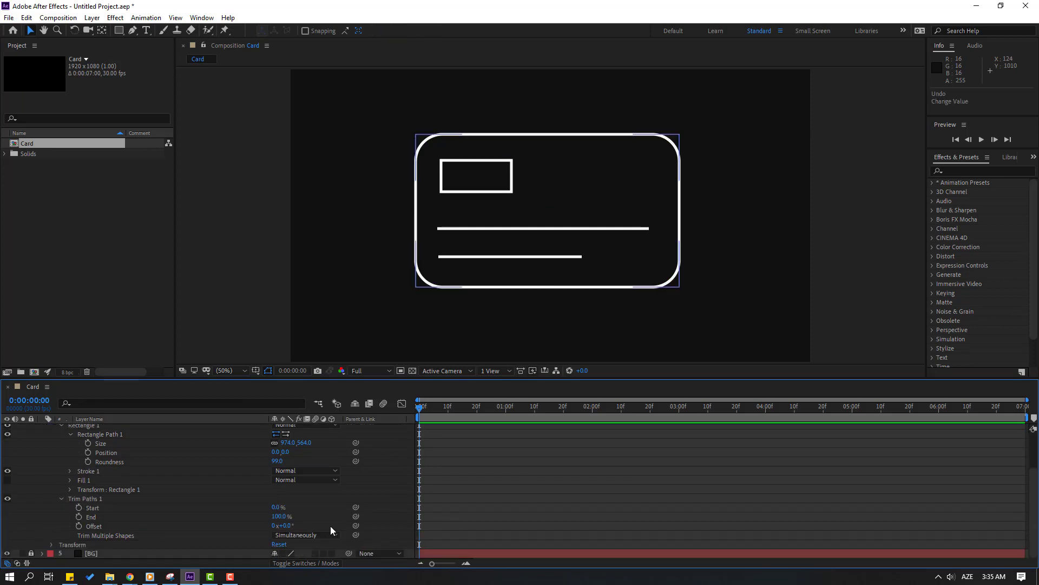
pyautogui.click(277, 507)
pyautogui.press('Return')
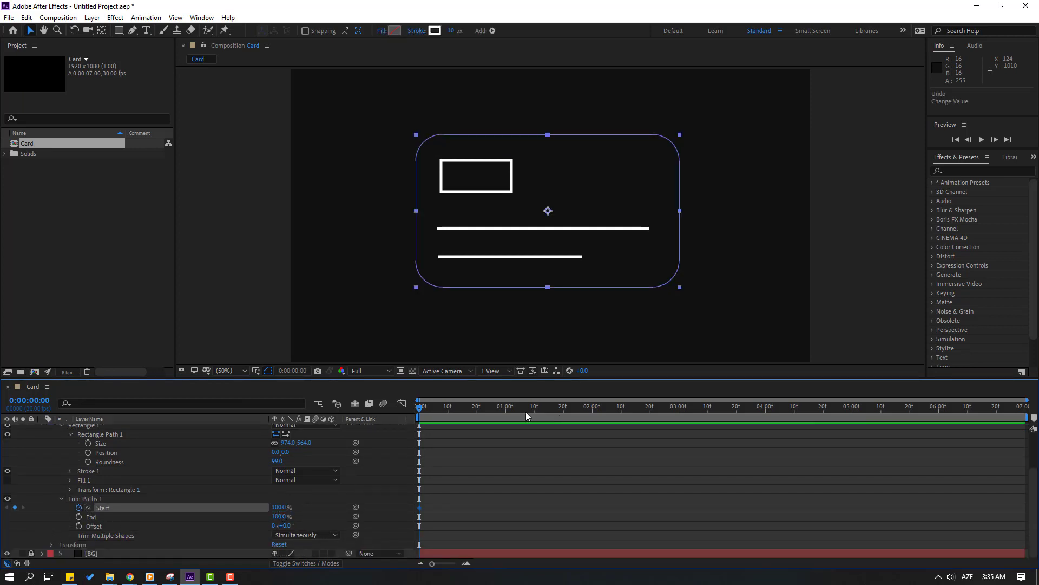
pyautogui.moveTo(425, 407); pyautogui.dragTo(502, 409)
pyautogui.click(280, 507)
pyautogui.write('0')
pyautogui.press('Return')
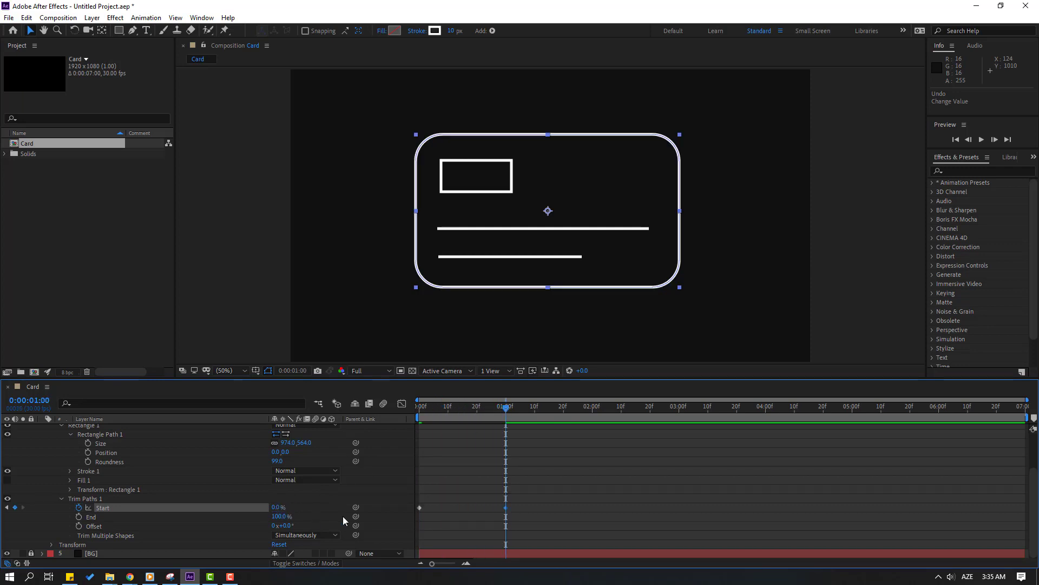
pyautogui.moveTo(468, 514); pyautogui.dragTo(420, 507)
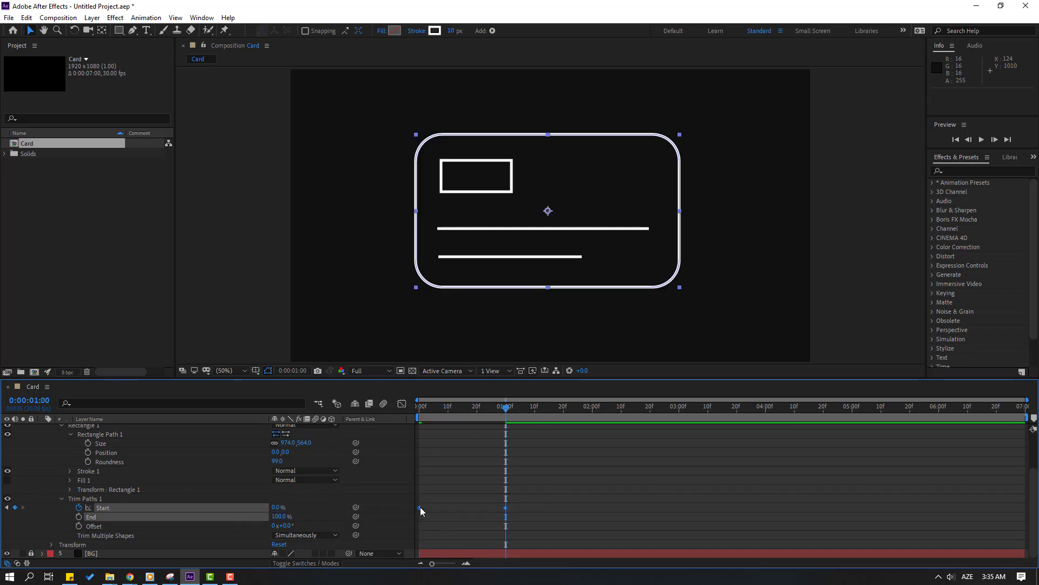
pyautogui.rightClick(420, 507)
# Step: Apply Easy Ease to the Start keyframes and sharpen their influence in the speed graph
pyautogui.moveTo(487, 498)
pyautogui.click(577, 428)
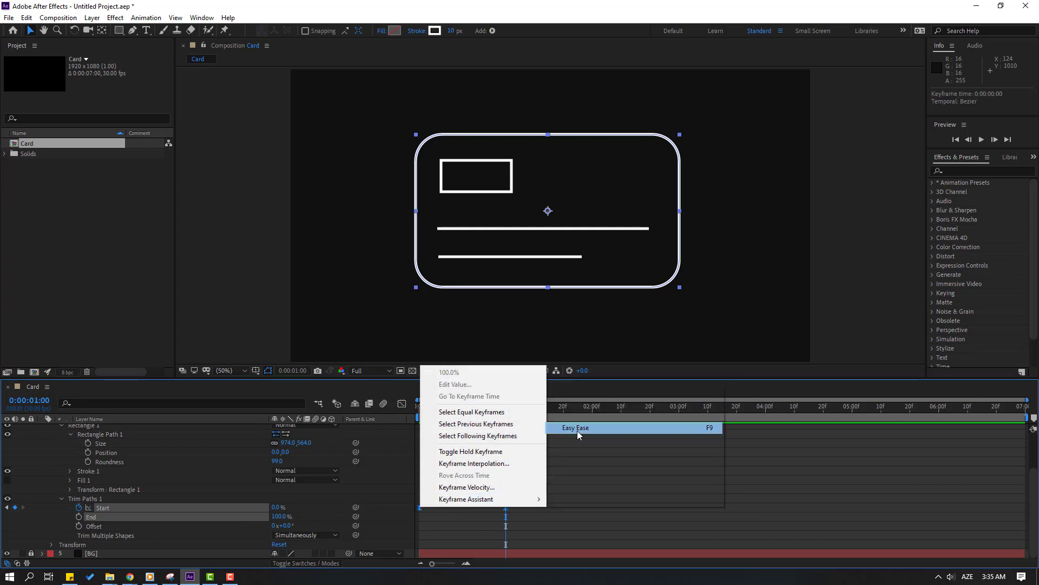
pyautogui.click(401, 404)
pyautogui.moveTo(486, 433); pyautogui.dragTo(441, 432)
pyautogui.press('space')
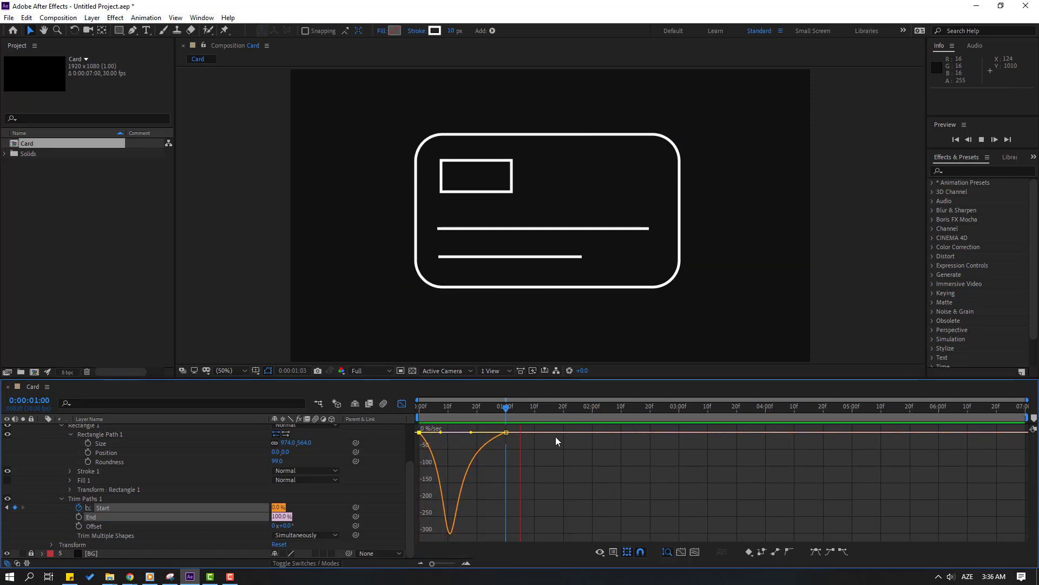
pyautogui.press('space')
pyautogui.moveTo(440, 435); pyautogui.dragTo(447, 434)
pyautogui.press('space')
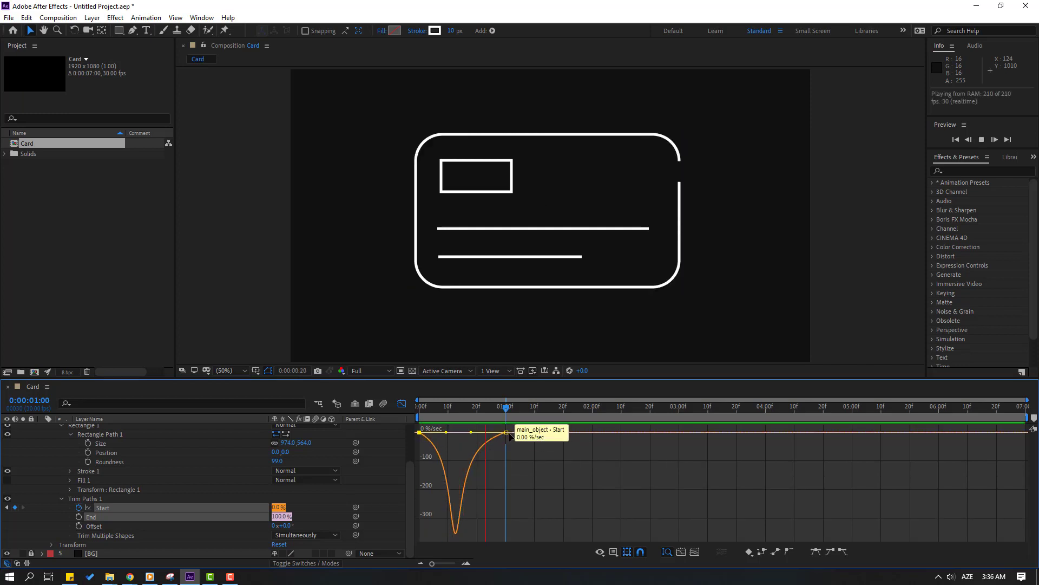
pyautogui.press('space')
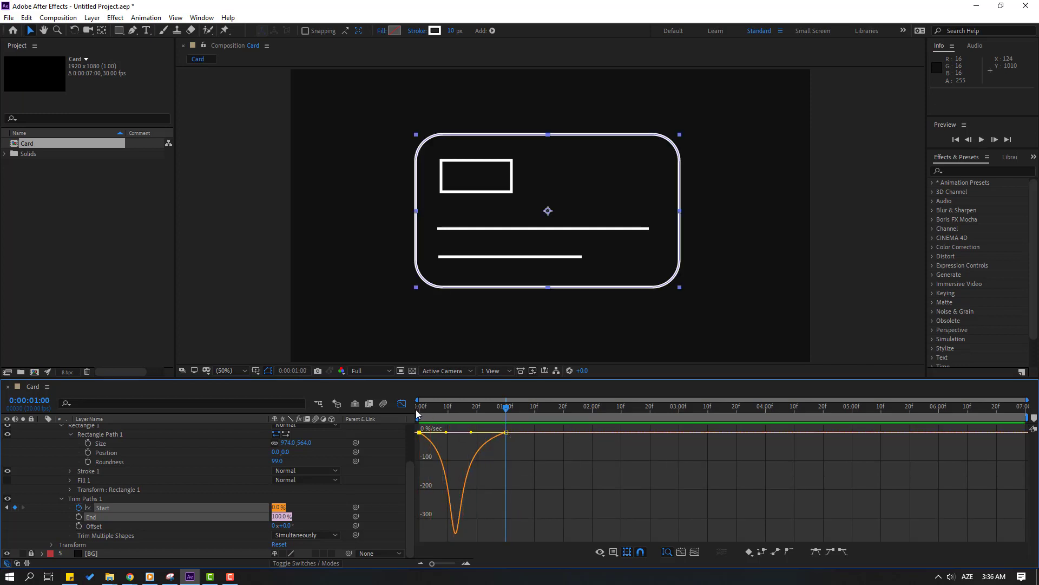
# Step: Move the end Start keyframe to about 1:15 and preview the slower draw-on
pyautogui.click(402, 404)
pyautogui.click(533, 487)
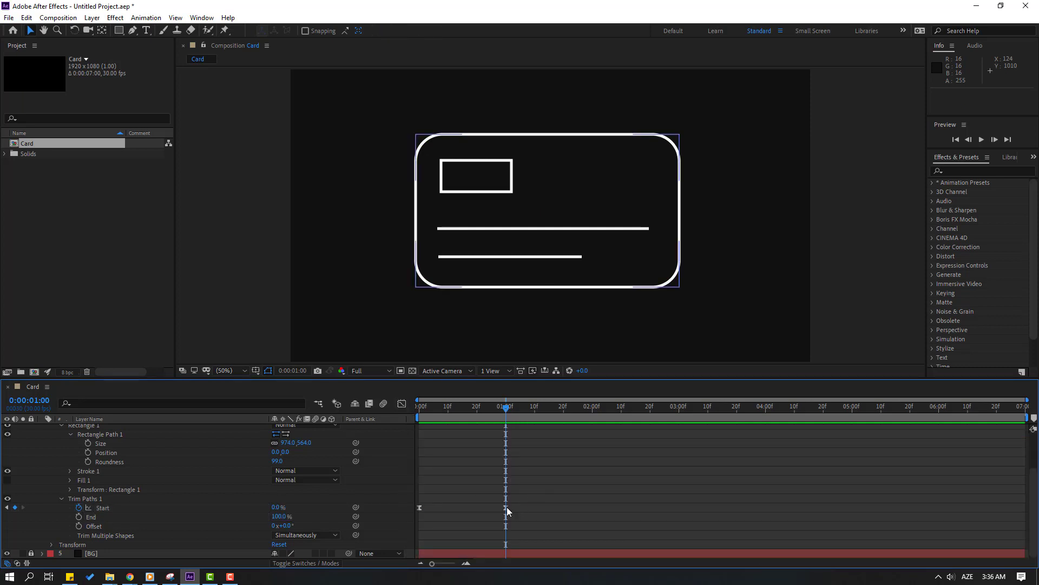
pyautogui.moveTo(506, 506); pyautogui.dragTo(550, 508)
pyautogui.press('space')
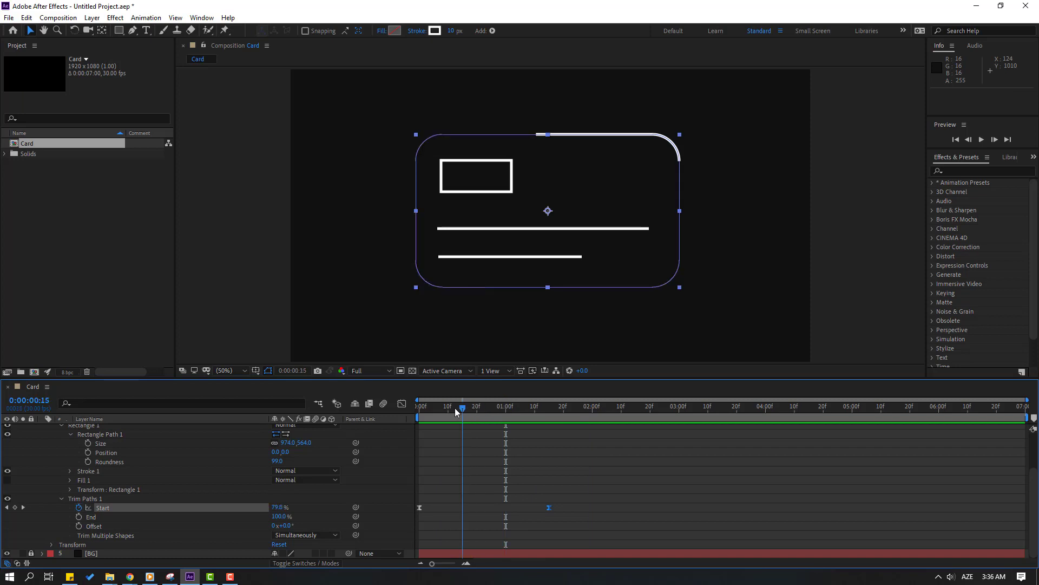
pyautogui.press('space')
pyautogui.scroll(3, 103, 511)
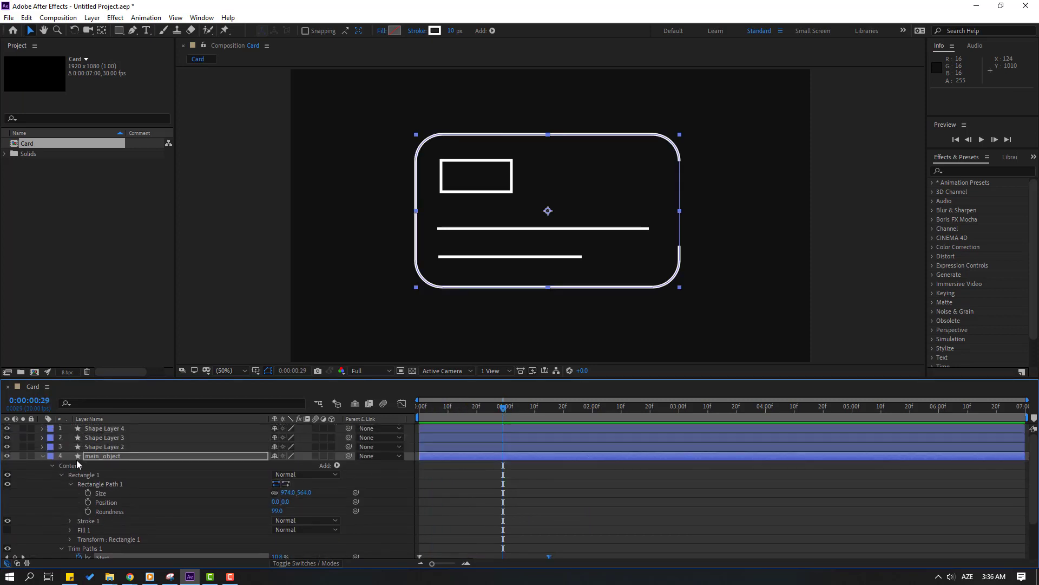
# Step: Show only main_object's animated Start property and return to frame 0
pyautogui.click(111, 456)
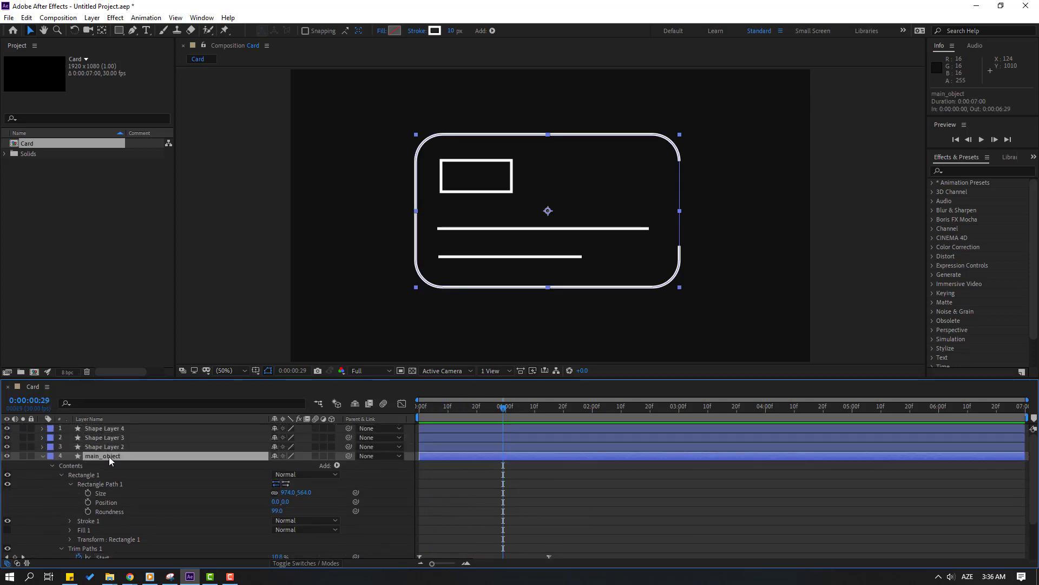
pyautogui.press('u')
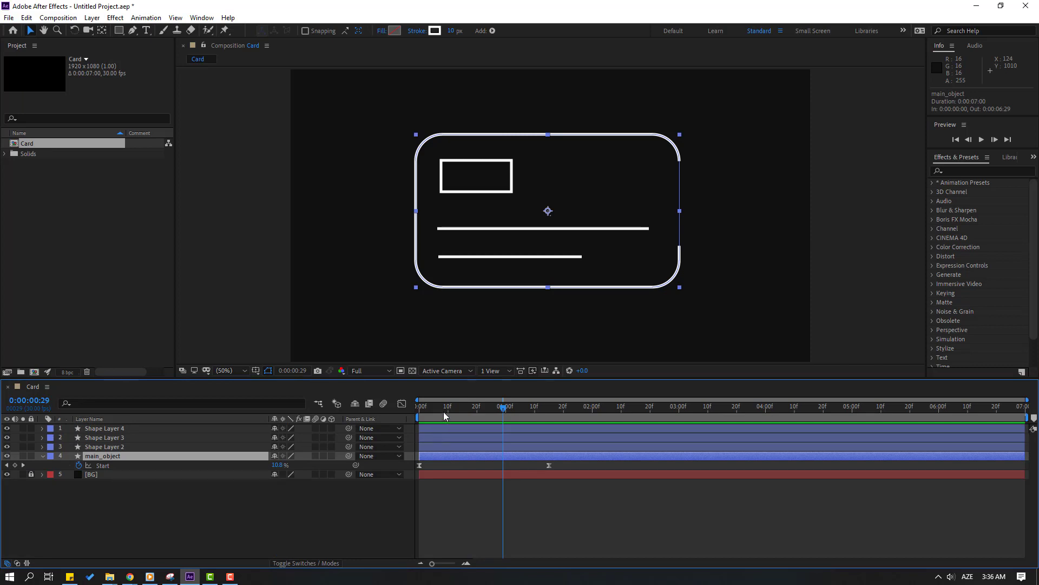
pyautogui.press('Home')
pyautogui.click(139, 503)
pyautogui.click(104, 468)
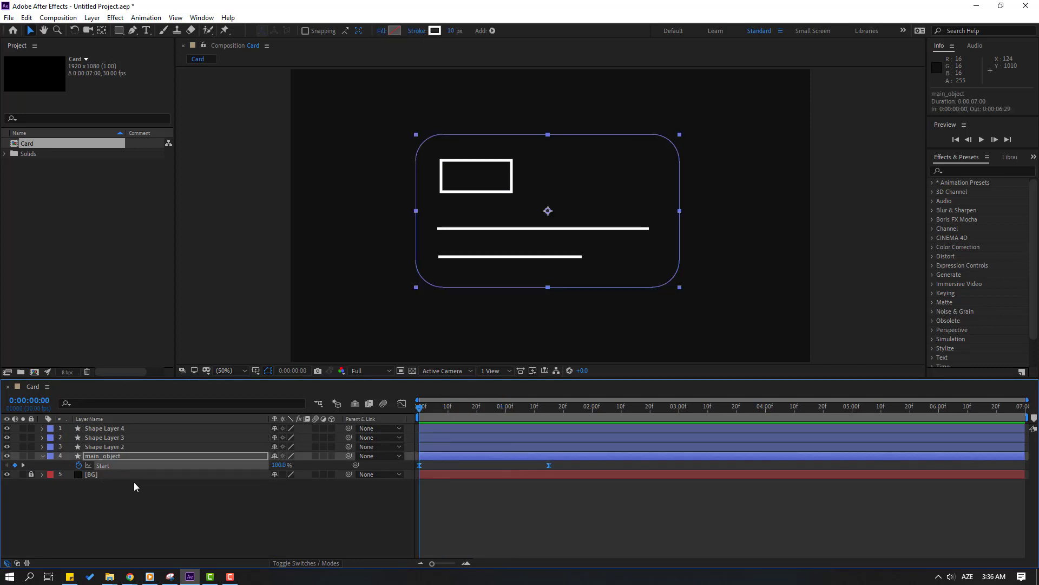
# Step: Replay the card draw-on from the start, then select Shape Layer 2, the chip
pyautogui.click(110, 448)
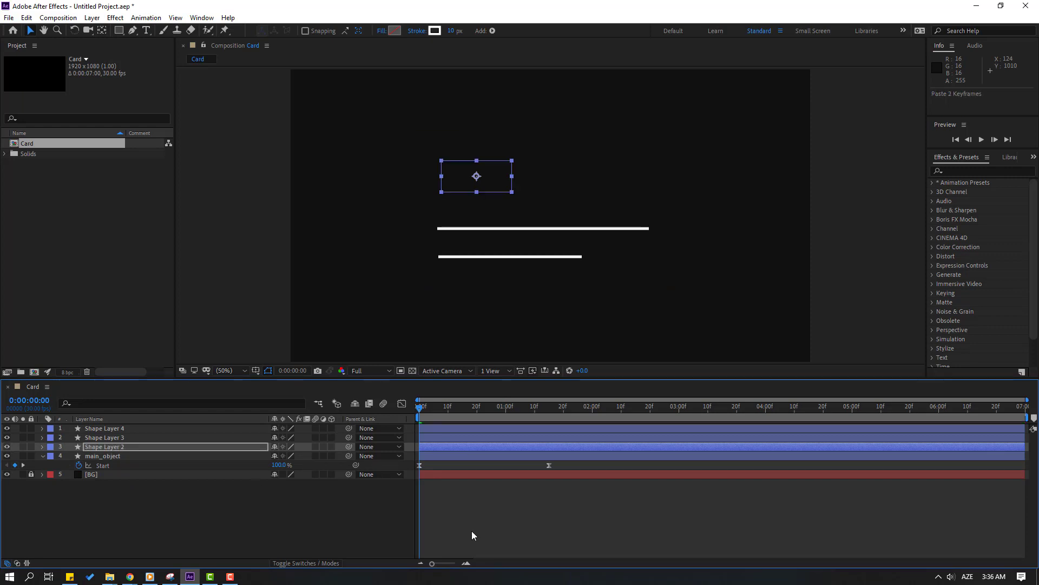
pyautogui.click(476, 512)
pyautogui.press('space')
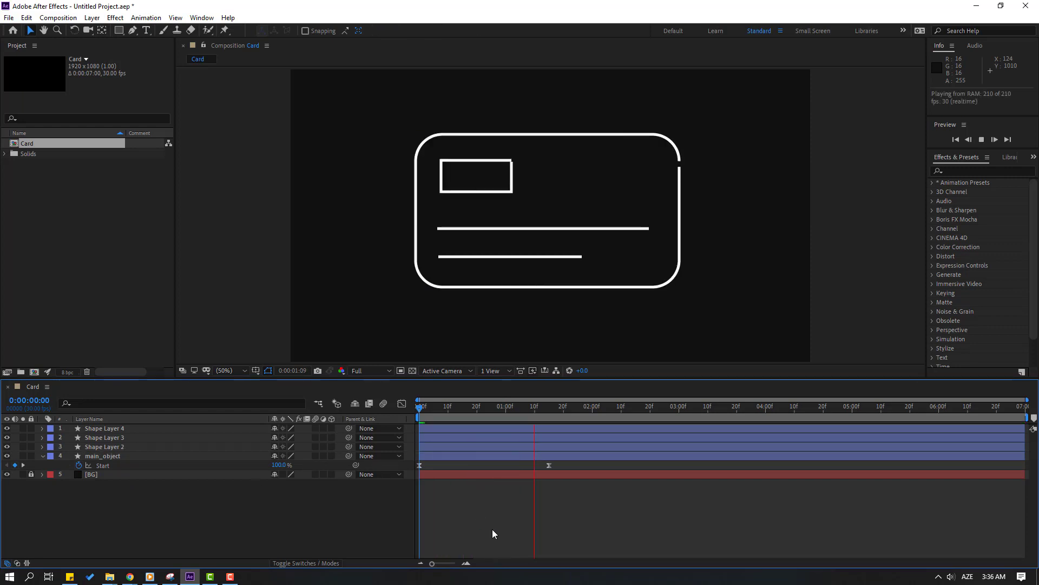
pyautogui.press('space')
pyautogui.click(111, 459)
pyautogui.click(117, 447)
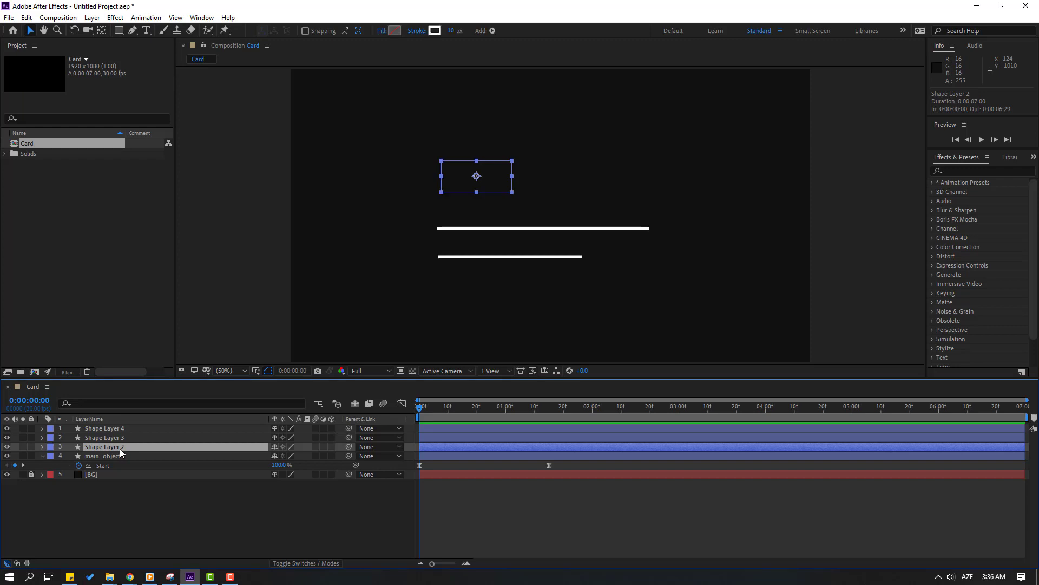
# Step: Rename the chip layer object_2 and make it start about eight frames later
pyautogui.press('Return')
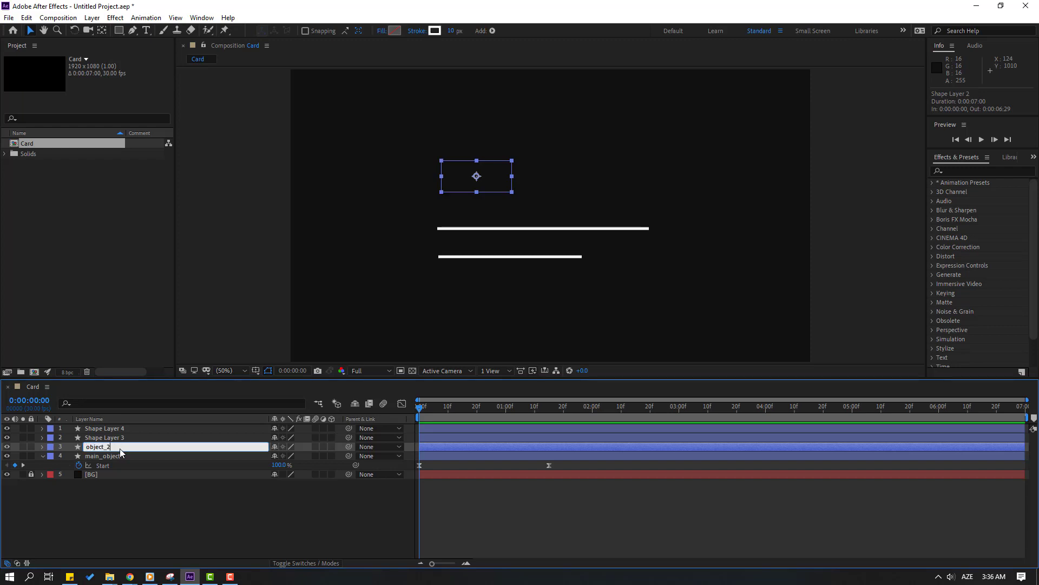
pyautogui.press('Return')
pyautogui.moveTo(421, 447); pyautogui.dragTo(447, 446)
pyautogui.click(458, 536)
pyautogui.press('space')
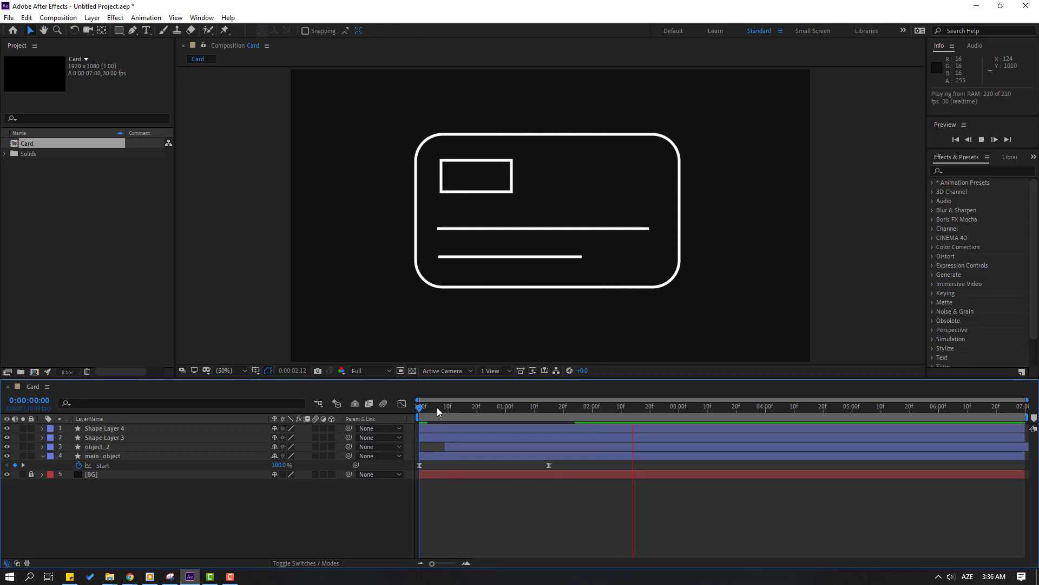
pyautogui.press('space')
# Step: Rename Shape Layer 3 to line_up and Shape Layer 4 to line_down
pyautogui.click(120, 437)
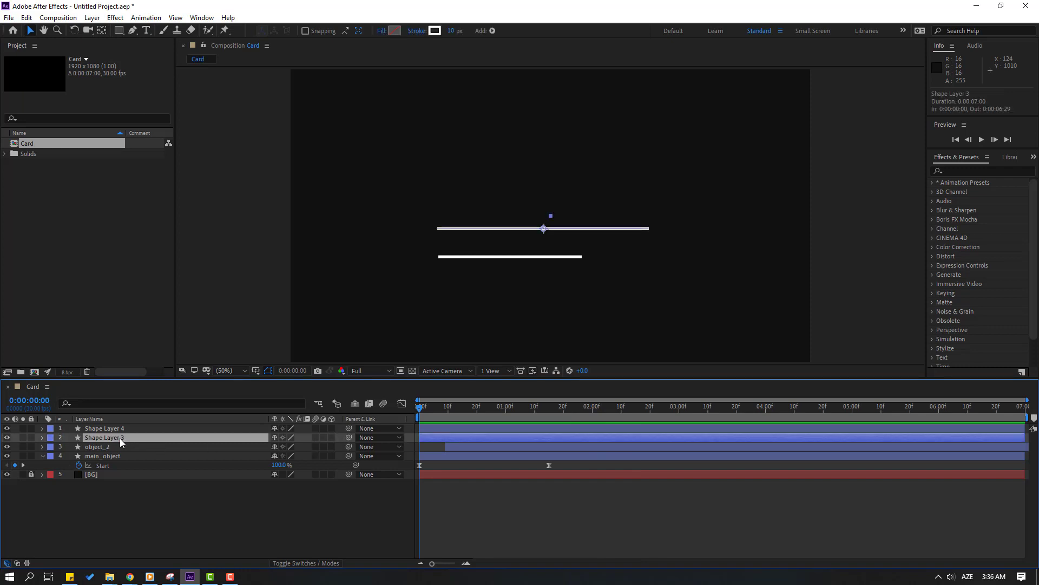
pyautogui.press('Return')
pyautogui.write('line')
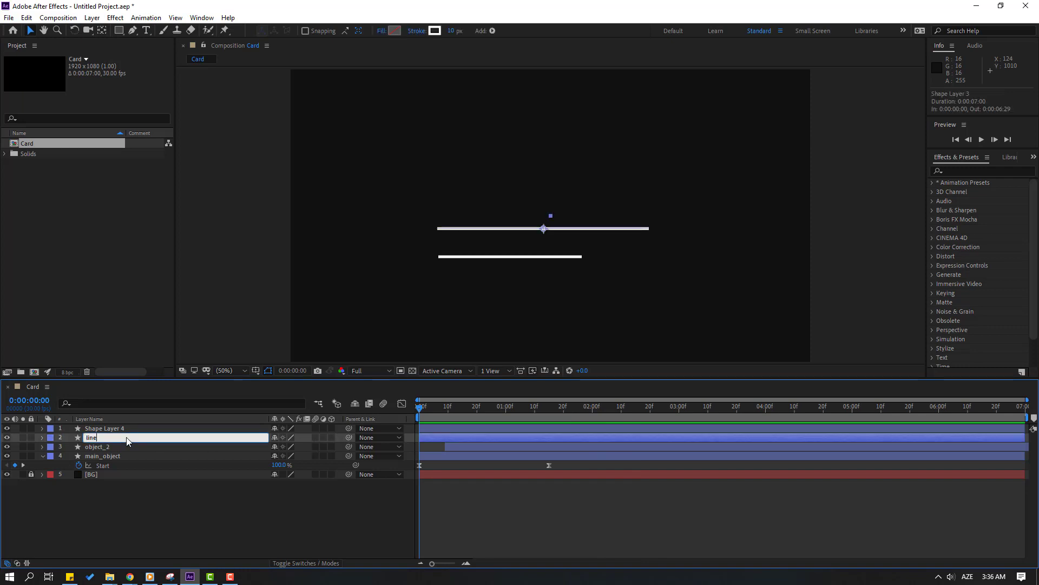
pyautogui.write('_up')
pyautogui.press('Return')
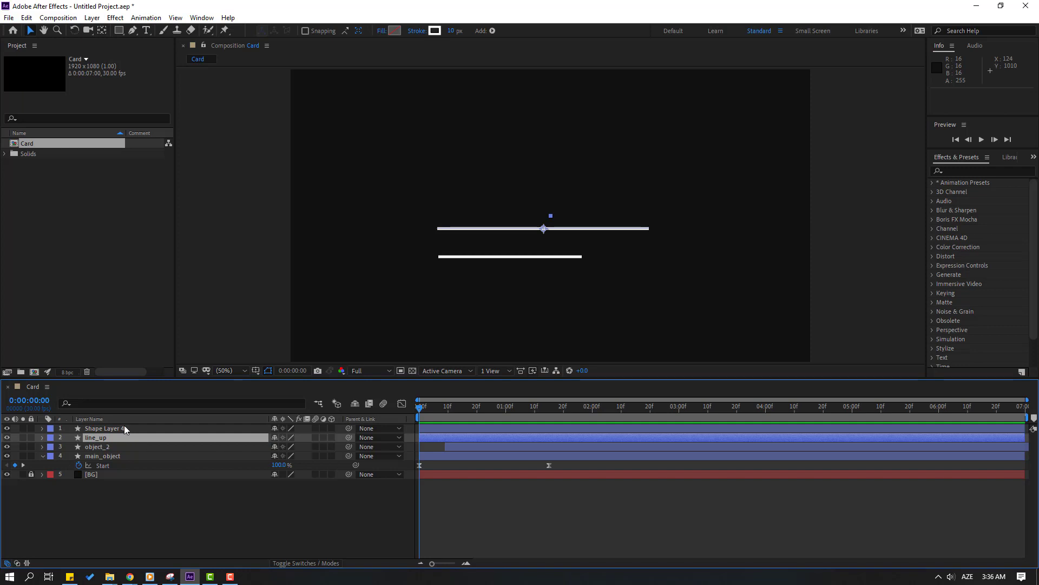
pyautogui.click(121, 427)
pyautogui.press('Return')
pyautogui.write('line')
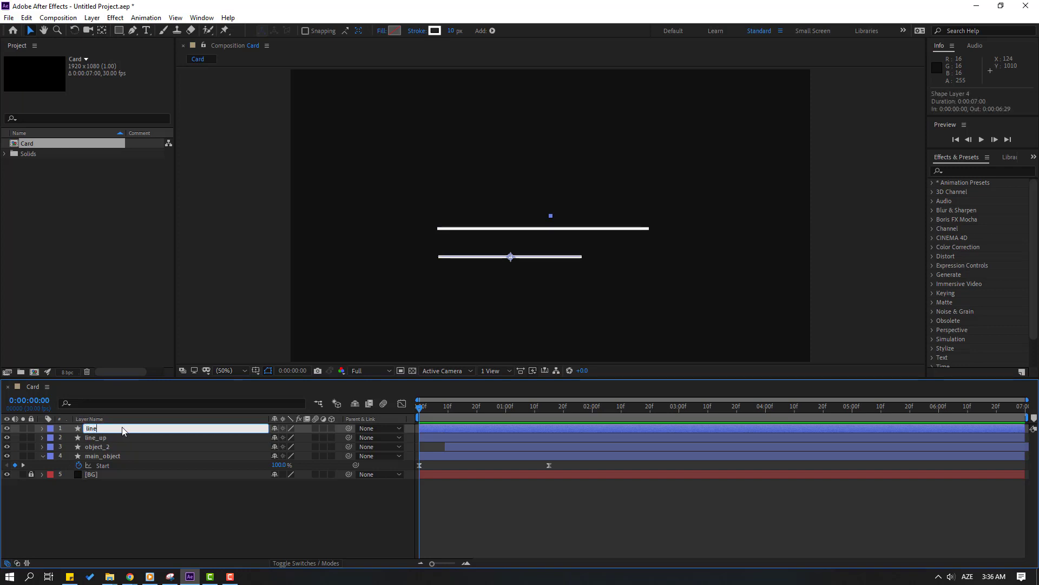
pyautogui.write('_doün')
pyautogui.press('BackSpace')
pyautogui.press('BackSpace')
pyautogui.hotkey('alt', 'shift')
pyautogui.write('wn')
pyautogui.press('Return')
pyautogui.click(99, 439)
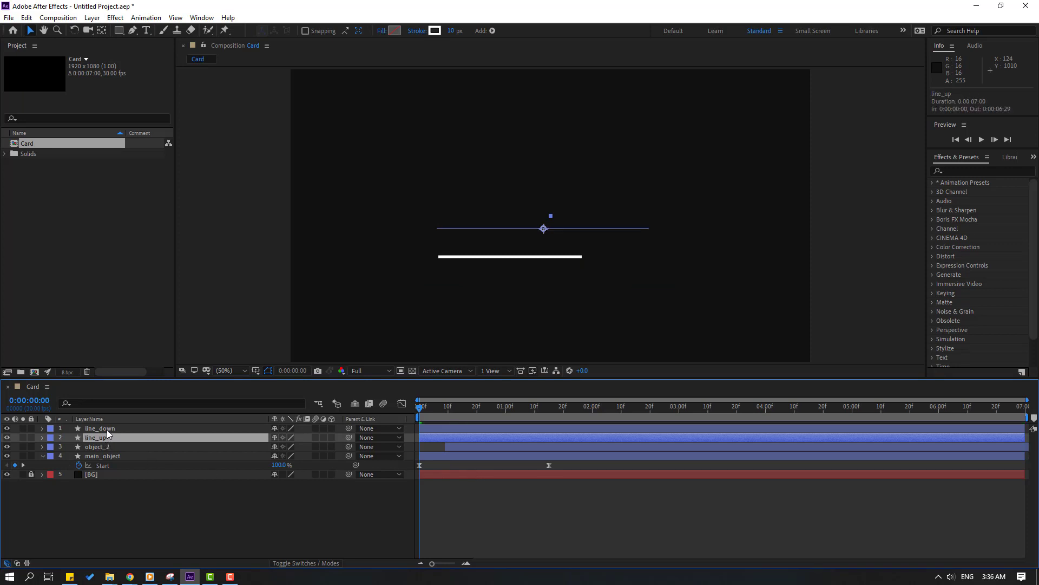
# Step: Stagger the line layers so line_up starts at 10 frames and line_down at 15
pyautogui.click(107, 429)
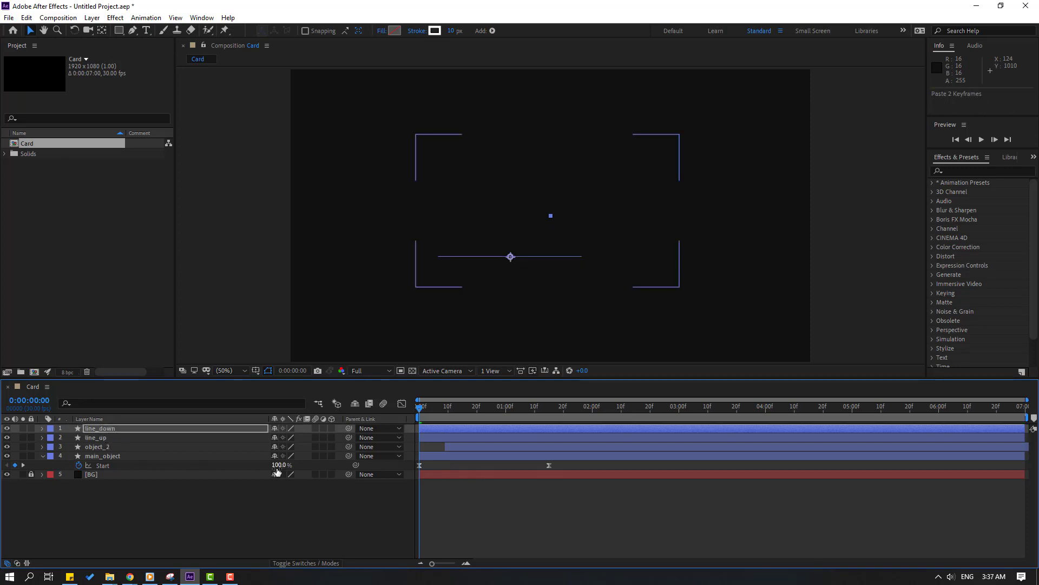
pyautogui.click(99, 438)
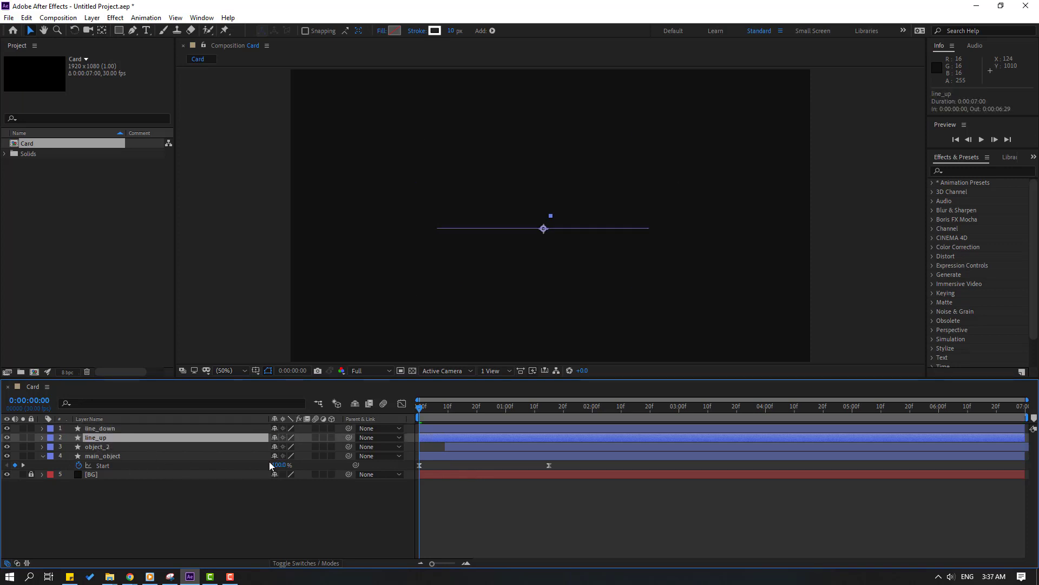
pyautogui.moveTo(440, 437); pyautogui.dragTo(477, 429)
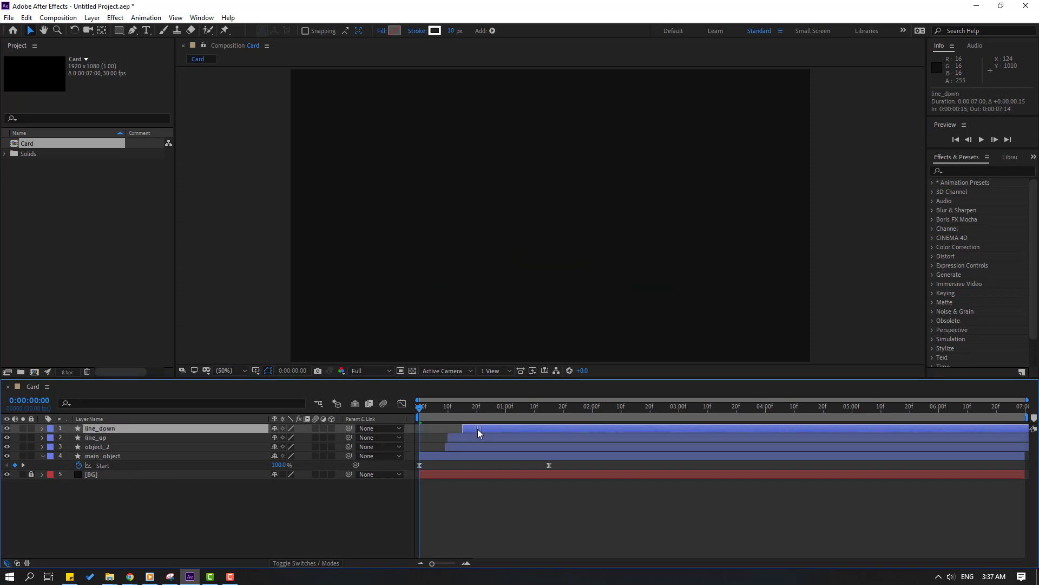
# Step: Retime line_down's start and preview the draw-on around frames 16 to 25
pyautogui.click(469, 437)
pyautogui.press('space')
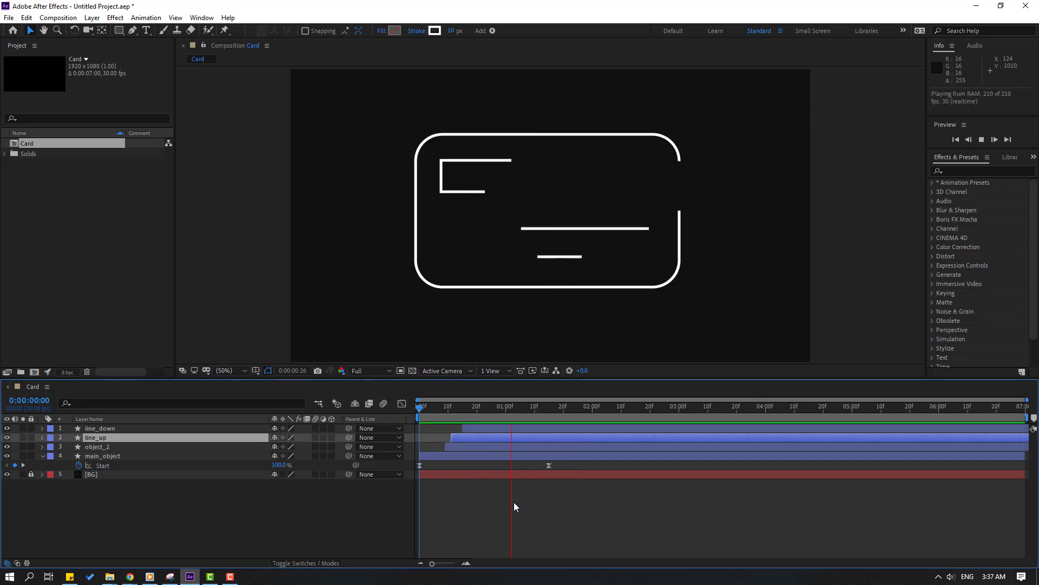
pyautogui.moveTo(460, 415); pyautogui.dragTo(489, 436)
pyautogui.press('space')
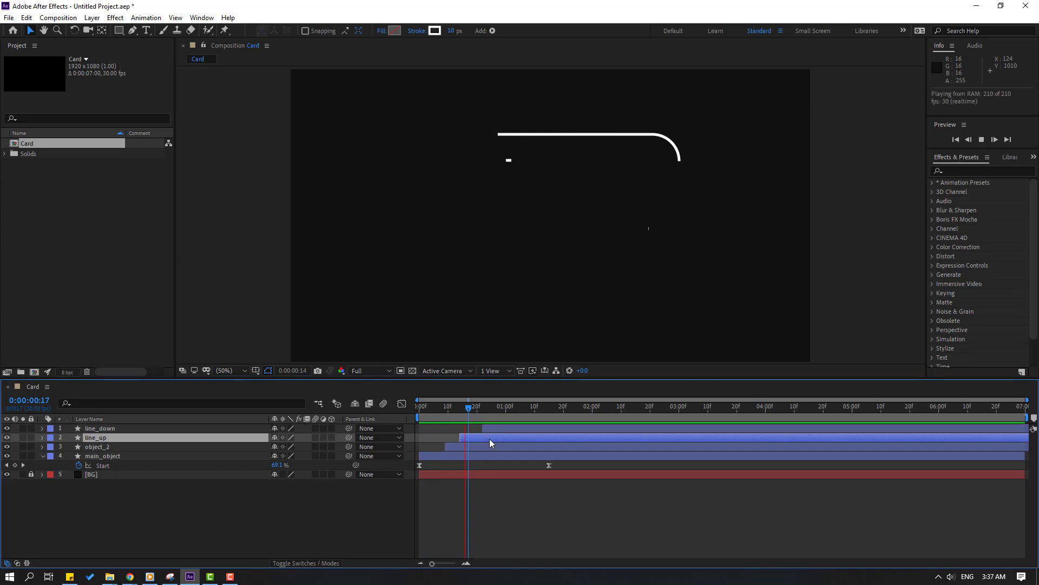
pyautogui.moveTo(450, 411)
pyautogui.mouseDown()
pyautogui.moveTo(495, 407)
pyautogui.moveTo(495, 427)
pyautogui.mouseUp()
pyautogui.click(498, 426)
pyautogui.press('space')
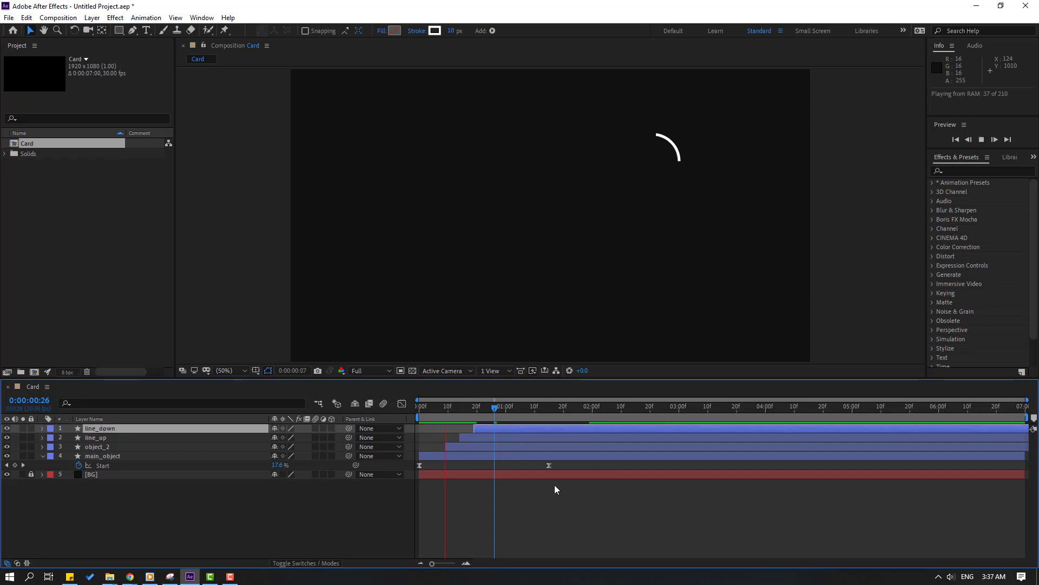
# Step: Start object_2 and line_up slightly earlier, preview, and return to frame 0 at 25% view
pyautogui.click(461, 443)
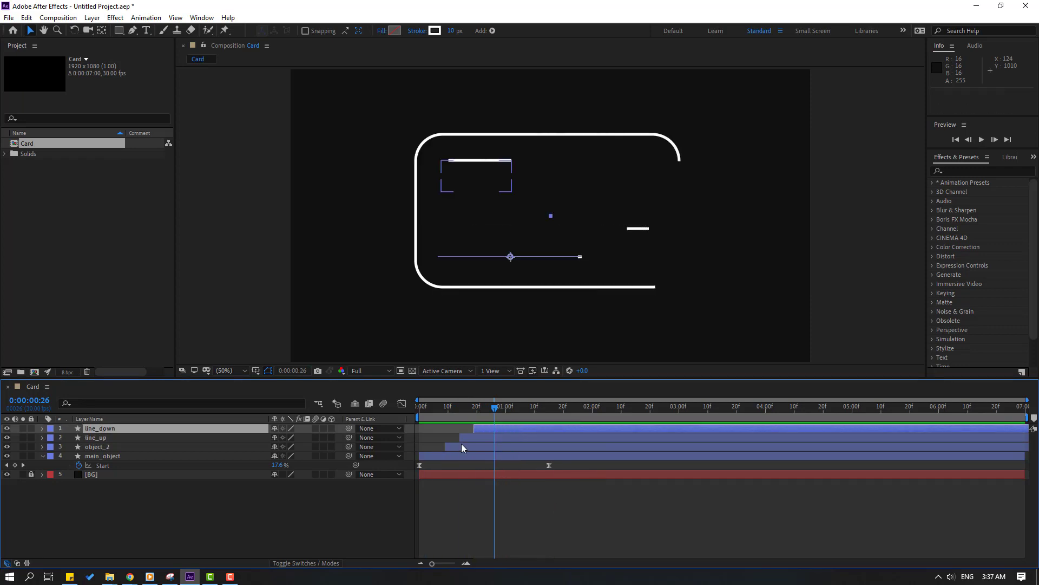
pyautogui.moveTo(461, 446); pyautogui.dragTo(484, 430)
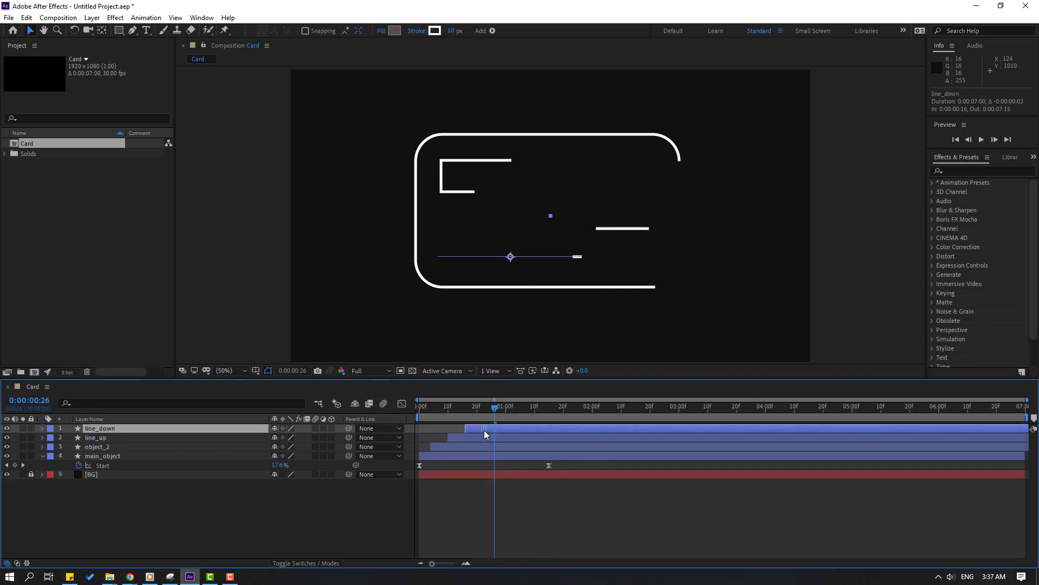
pyautogui.press('space')
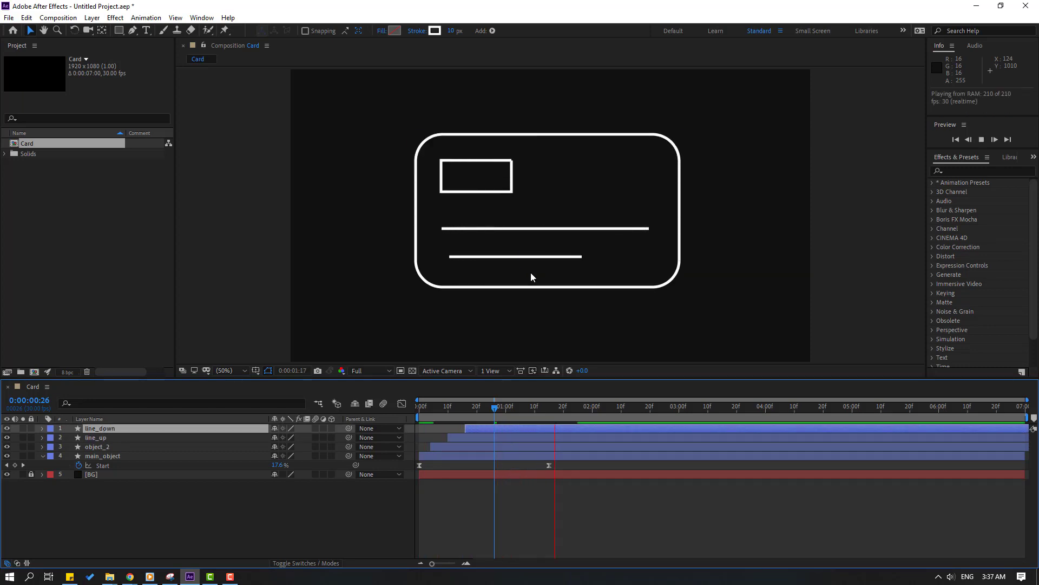
pyautogui.press(',')
pyautogui.moveTo(495, 406); pyautogui.dragTo(232, 444)
pyautogui.click(148, 532)
# Step: Collapse main_object's Start property and add a new Null Object layer
pyautogui.click(43, 456)
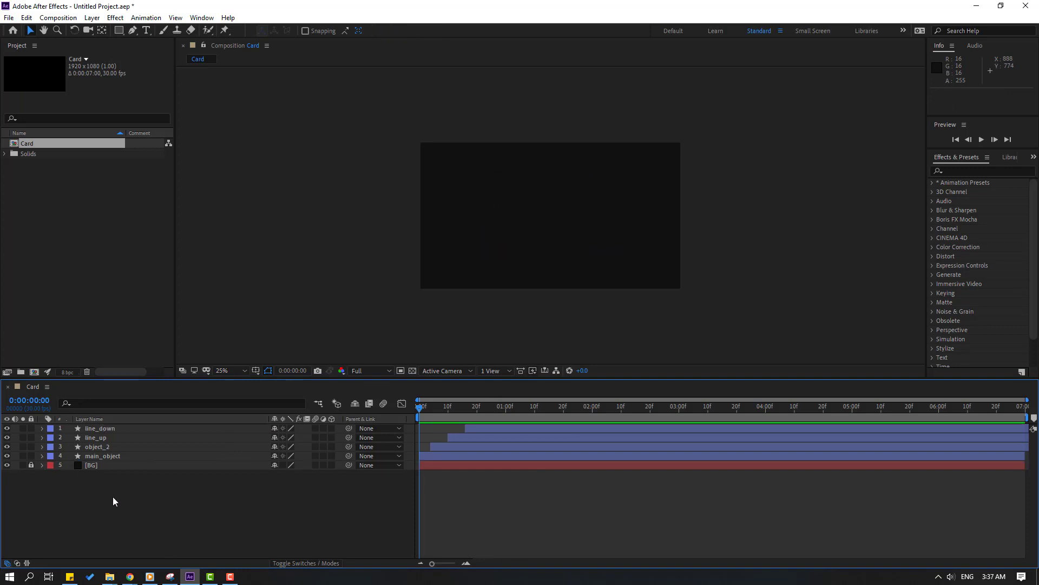
pyautogui.rightClick(97, 499)
pyautogui.moveTo(196, 380)
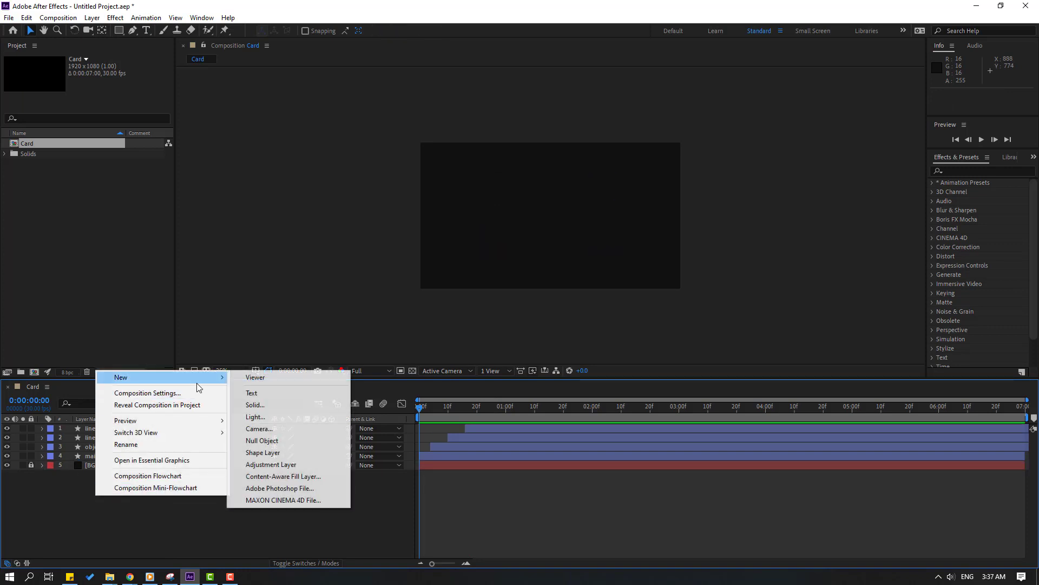
pyautogui.click(263, 440)
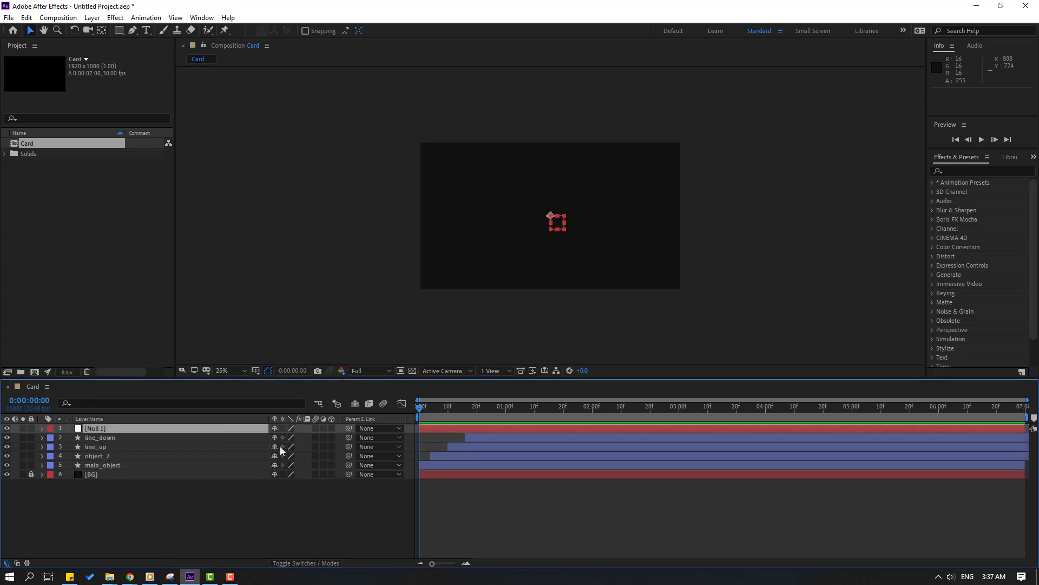
pyautogui.press('.')
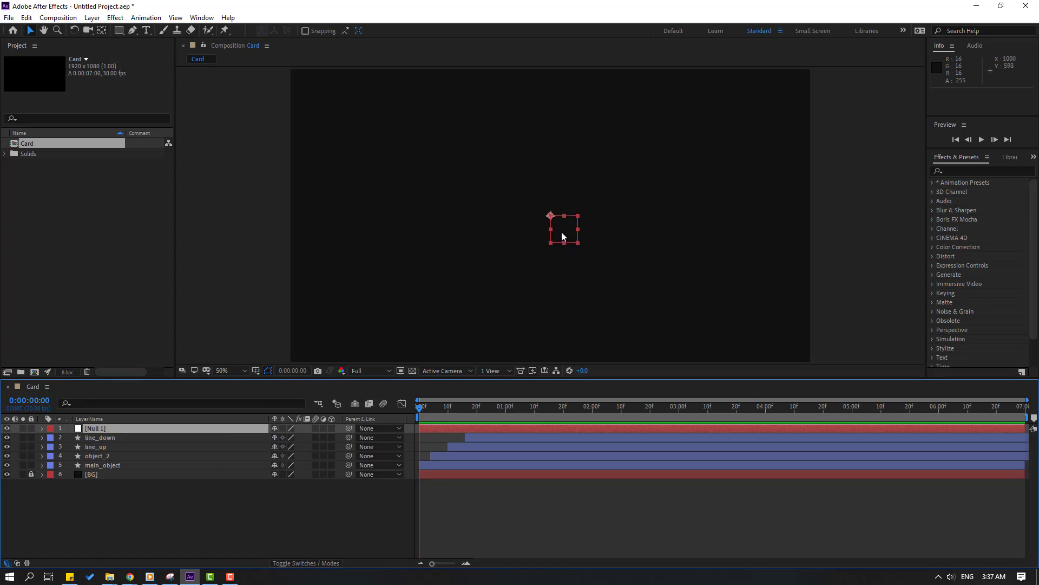
# Step: Centre the null's anchor point and position it at the card's centre (946, 542)
pyautogui.click(103, 31)
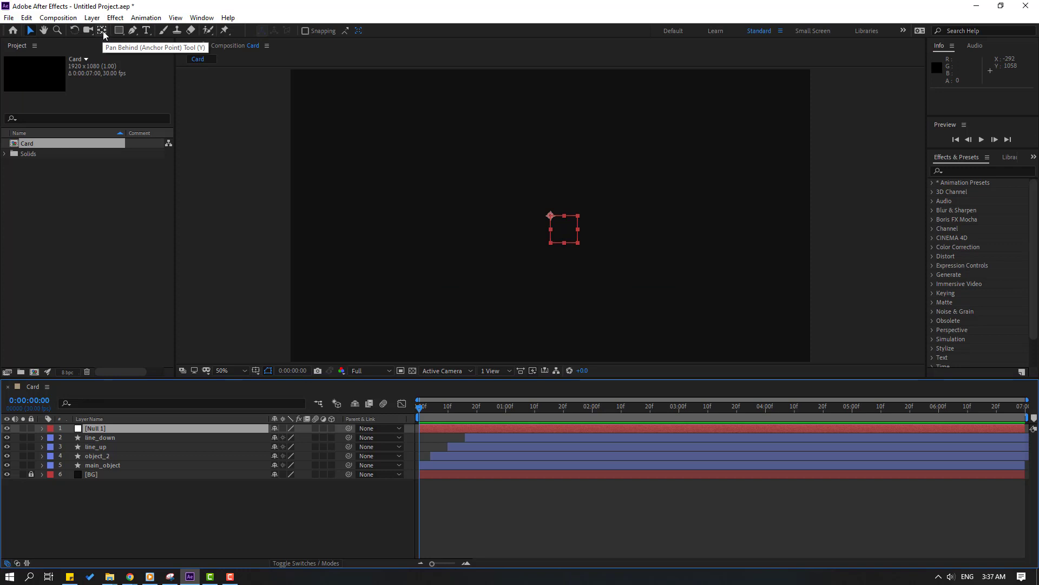
pyautogui.hotkey('ctrl', 'alt', 'Home')
pyautogui.click(31, 30)
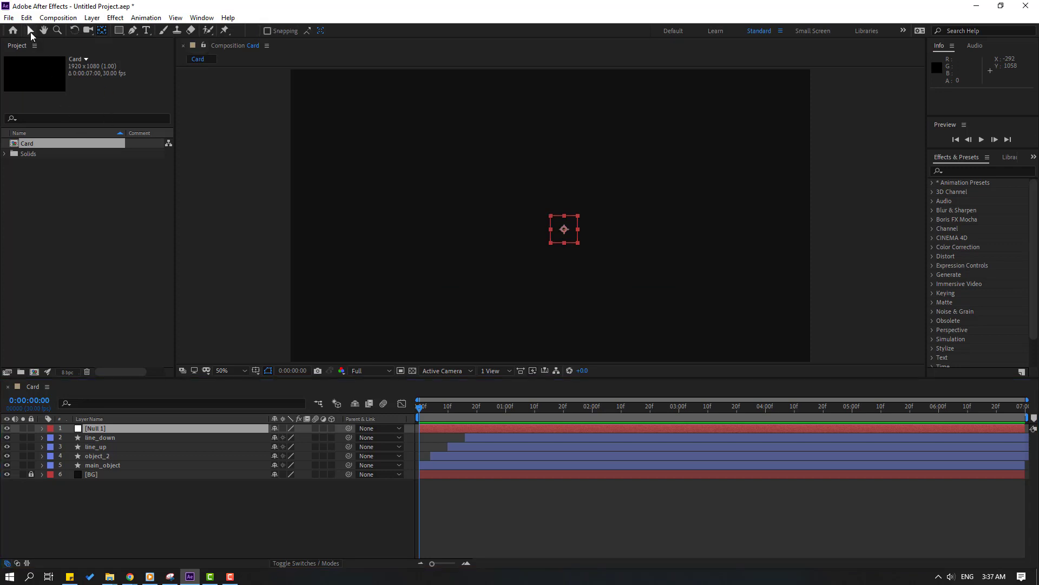
pyautogui.click(607, 407)
pyautogui.click(705, 411)
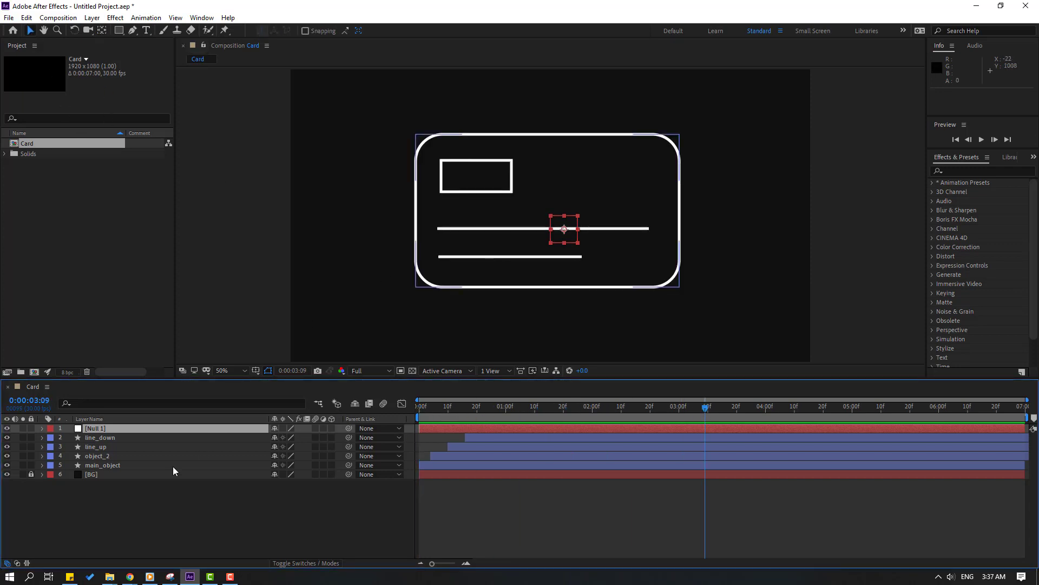
pyautogui.click(88, 428)
pyautogui.click(573, 243)
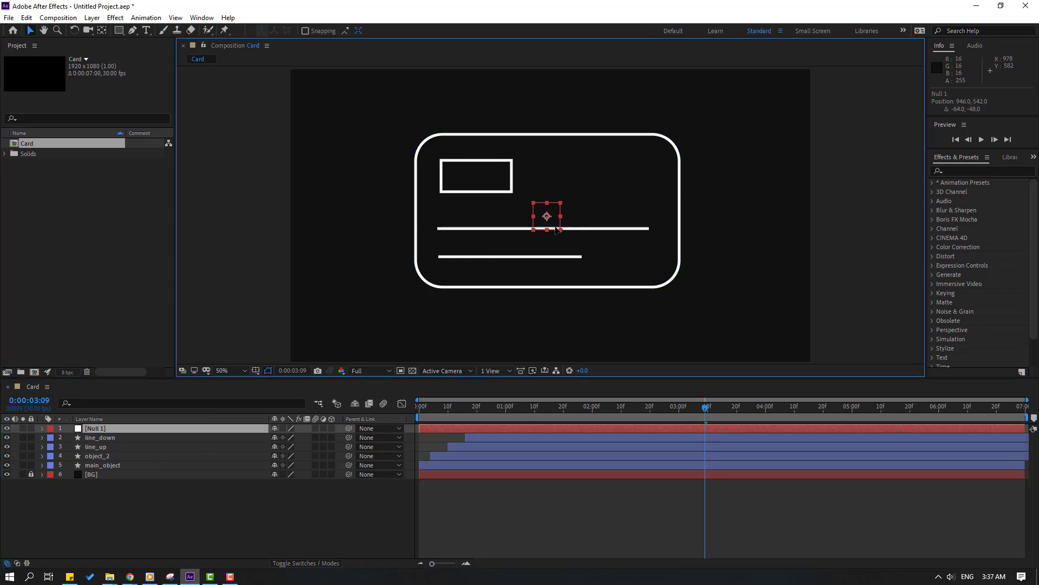
# Step: Parent line_down, line_up, object_2 and main_object to Null 1
pyautogui.click(212, 476)
pyautogui.click(109, 439)
pyautogui.keyDown('ctrl'); pyautogui.click(106, 446); pyautogui.keyUp('ctrl')
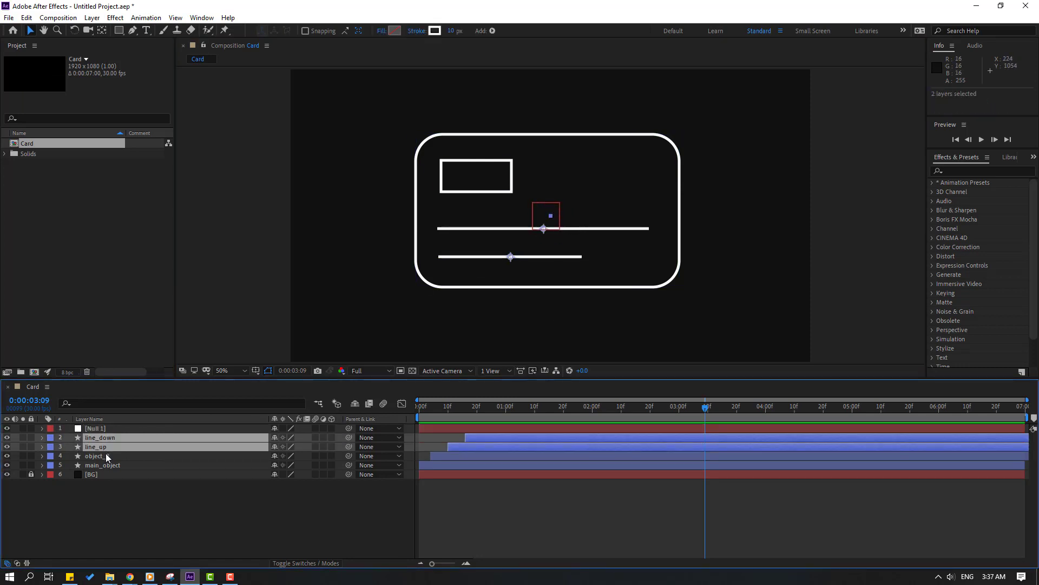
pyautogui.keyDown('ctrl'); pyautogui.click(106, 456); pyautogui.keyUp('ctrl')
pyautogui.keyDown('ctrl'); pyautogui.click(106, 465); pyautogui.keyUp('ctrl')
pyautogui.moveTo(348, 438); pyautogui.dragTo(103, 429)
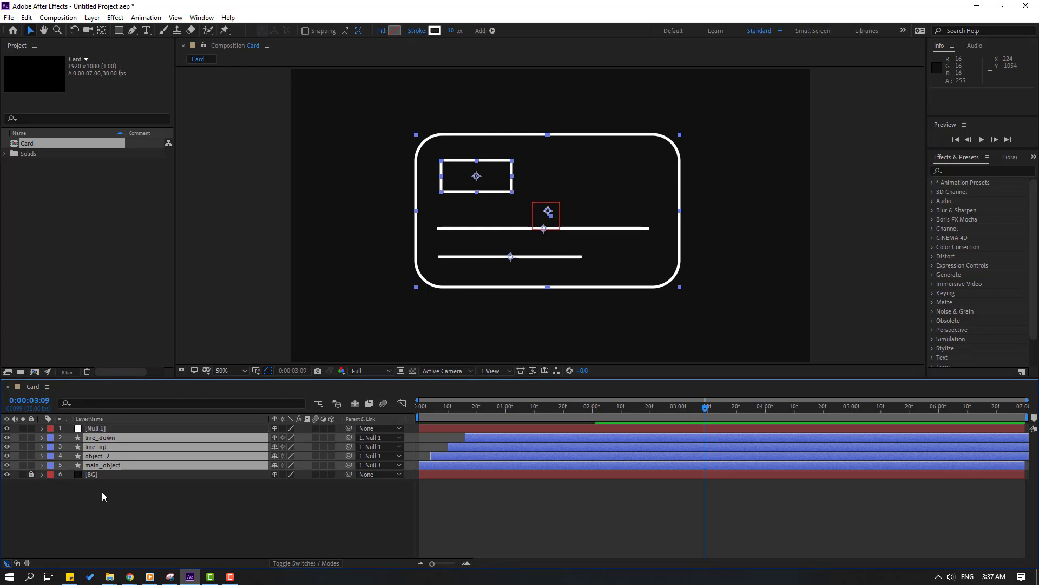
# Step: Move Null 1 down out of frame to Position 944, 1232 at frame 0
pyautogui.click(89, 431)
pyautogui.moveTo(567, 414); pyautogui.dragTo(407, 417)
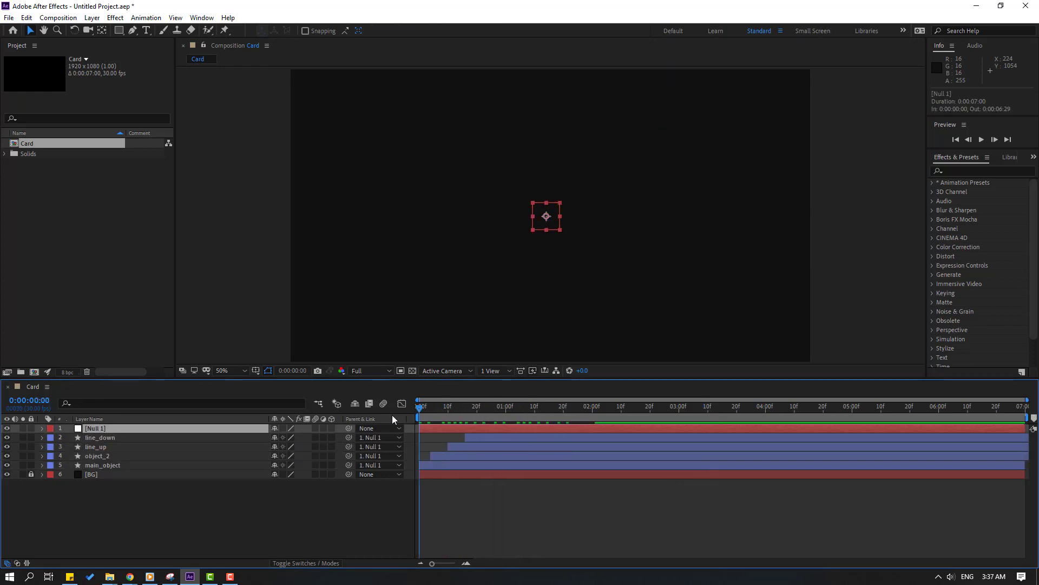
pyautogui.press('p')
pyautogui.moveTo(293, 437); pyautogui.dragTo(662, 436)
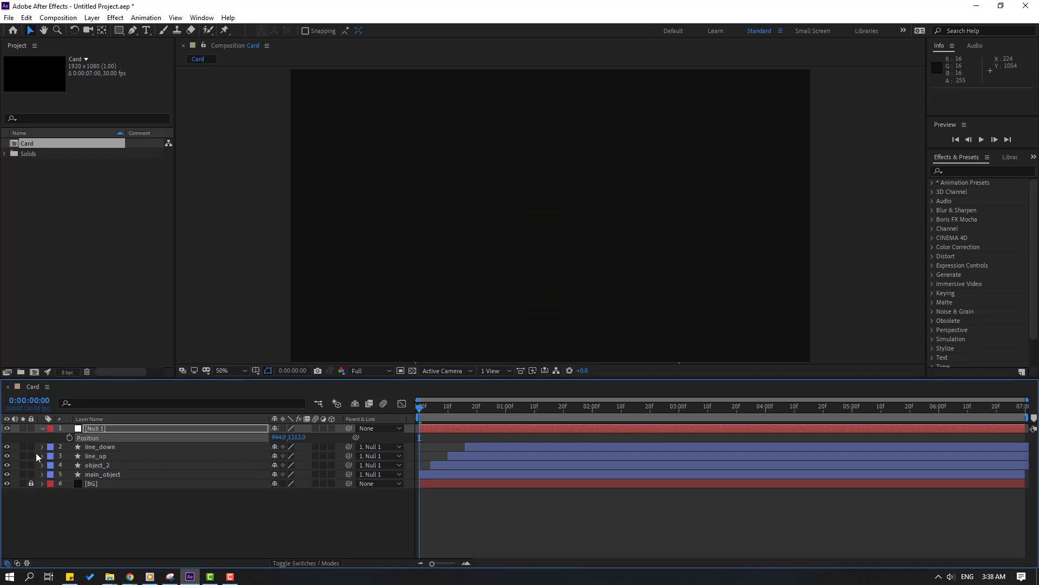
# Step: Keyframe Null 1's Position: out of frame at 0, Y 452 at frame 10, Y 564 at frame 20
pyautogui.click(69, 437)
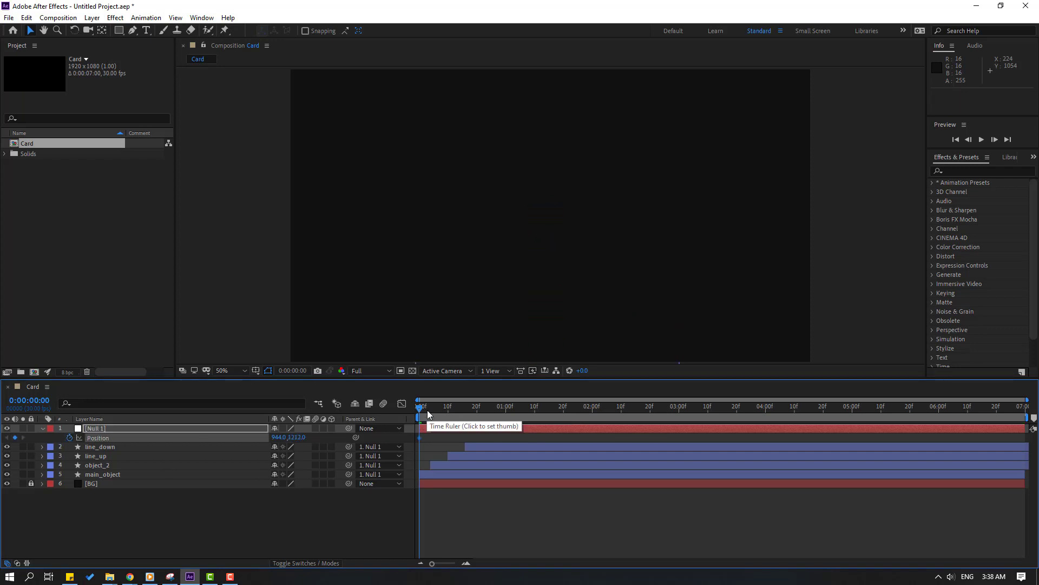
pyautogui.click(448, 406)
pyautogui.hotkey('alt', 'shift', 'p')
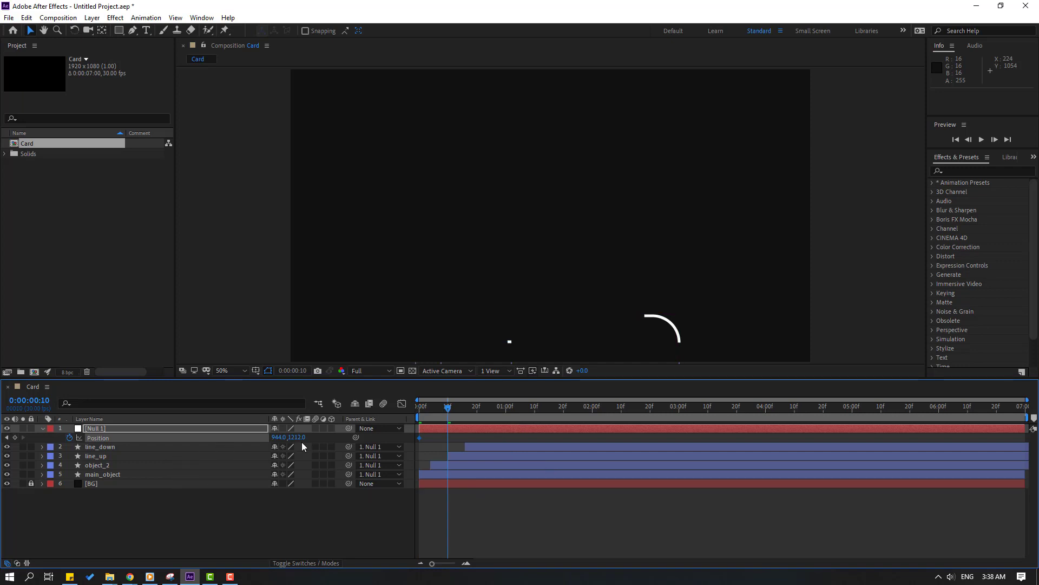
pyautogui.moveTo(296, 438); pyautogui.dragTo(378, 461)
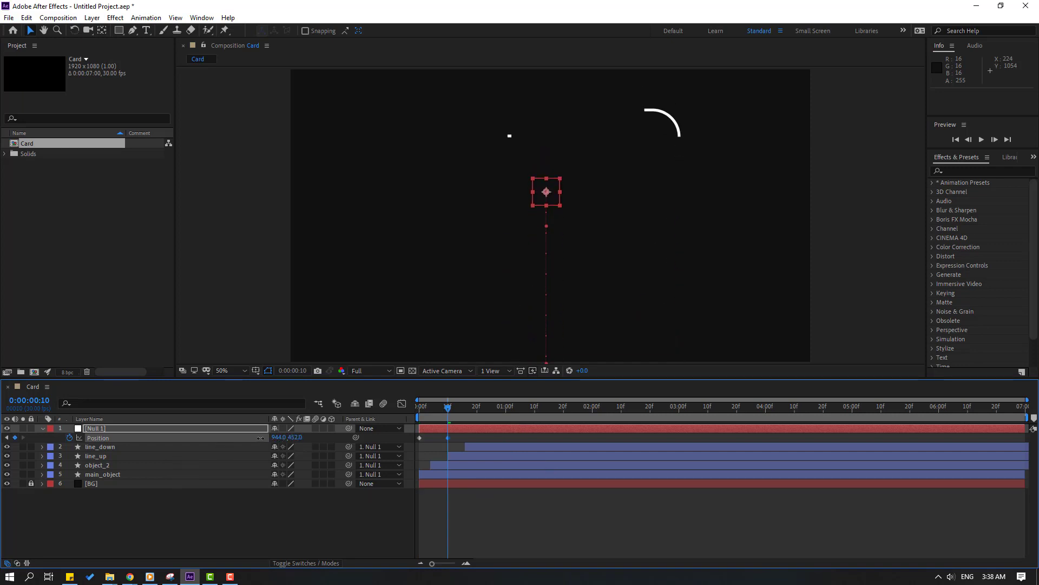
pyautogui.hotkey('shift', 'pagedown')
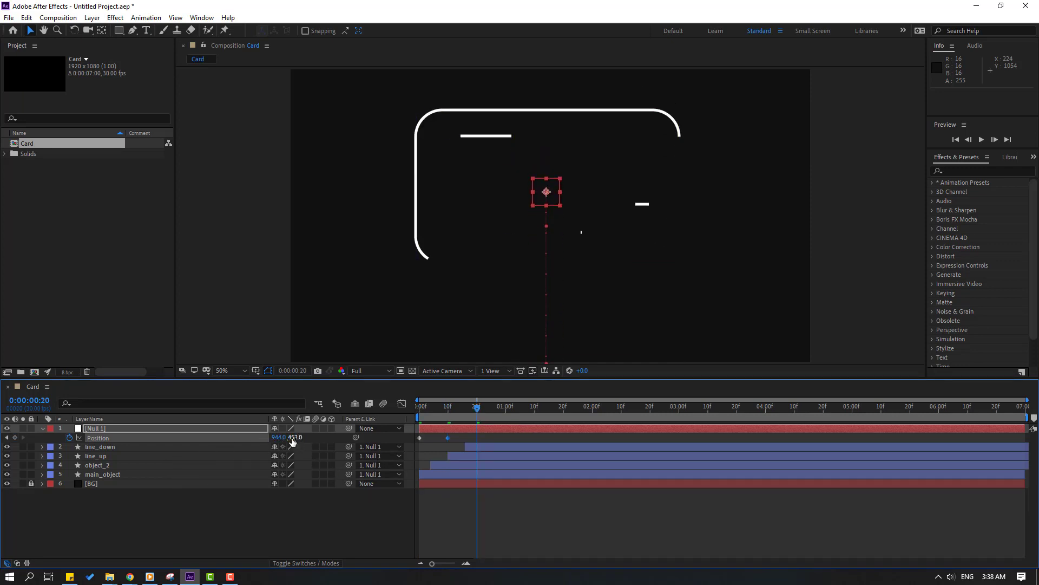
pyautogui.moveTo(293, 437)
pyautogui.mouseDown()
pyautogui.moveTo(352, 451)
pyautogui.moveTo(267, 440)
pyautogui.moveTo(309, 438)
pyautogui.mouseUp()
pyautogui.hotkey('shift', 'pagedown')
pyautogui.hotkey('shift', 'pagedown')
# Step: Preview the bounce and select all of Null 1's Position keyframes
pyautogui.press('space')
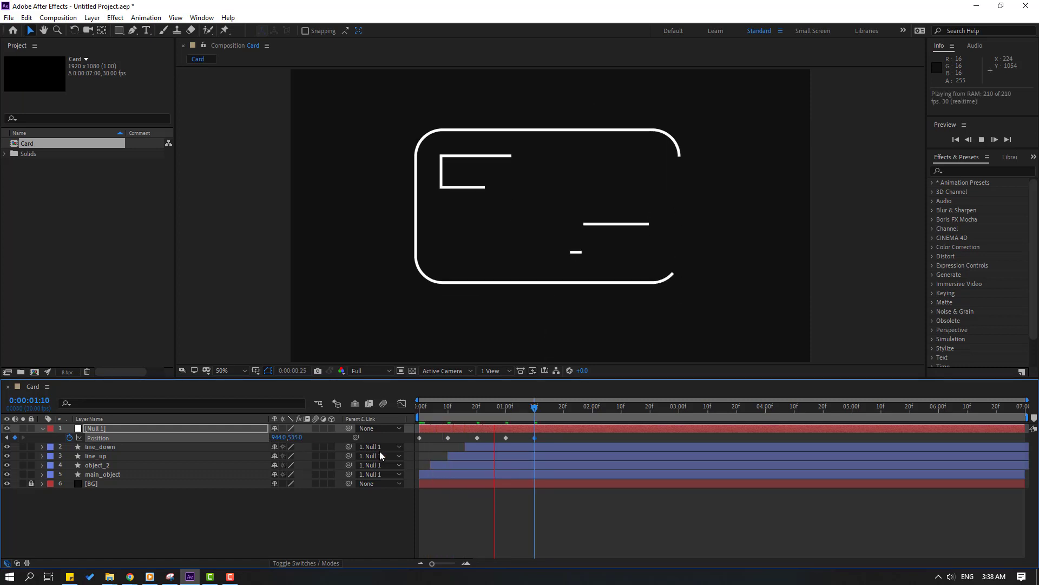
pyautogui.press('space')
pyautogui.moveTo(549, 441); pyautogui.dragTo(418, 437)
# Step: Apply Easy Ease to Null 1's Position keyframes and preview the bounce
pyautogui.rightClick(418, 438)
pyautogui.moveTo(520, 430)
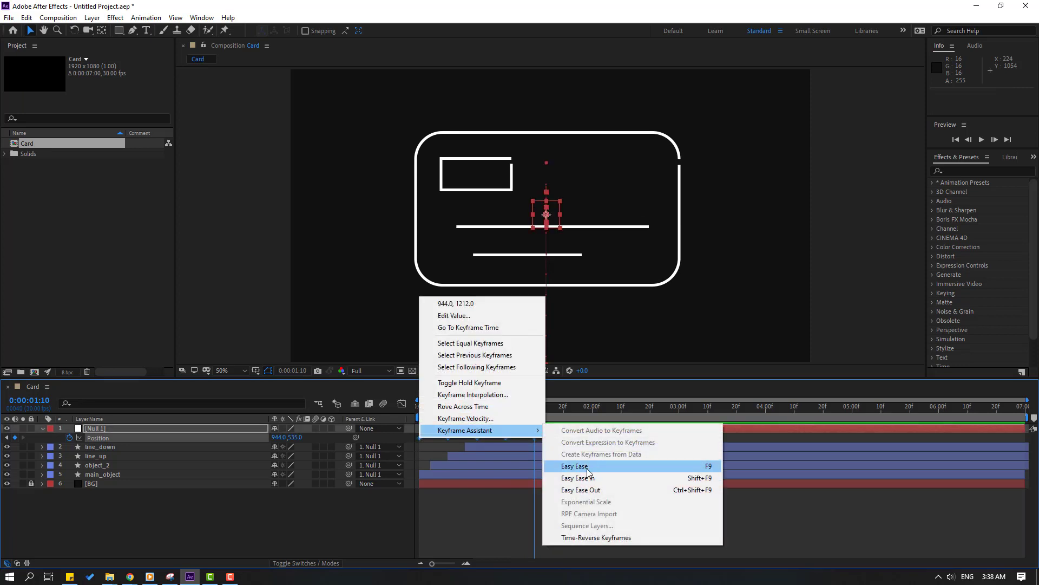
pyautogui.click(596, 468)
pyautogui.press('space')
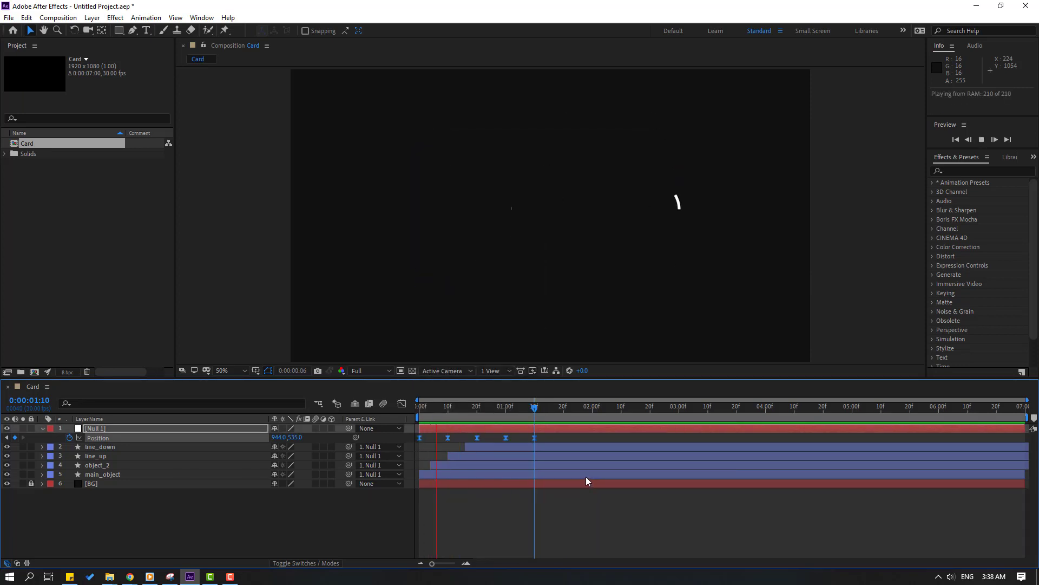
pyautogui.press('space')
# Step: Sharpen the first speed peak in the Graph Editor and preview the result
pyautogui.click(401, 405)
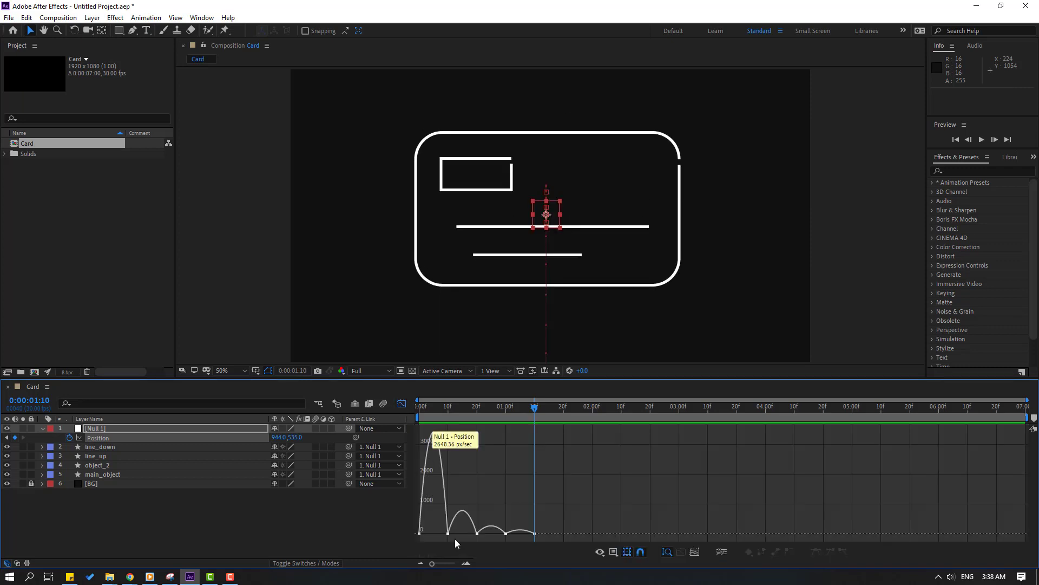
pyautogui.moveTo(539, 523); pyautogui.dragTo(436, 533)
pyautogui.press('space')
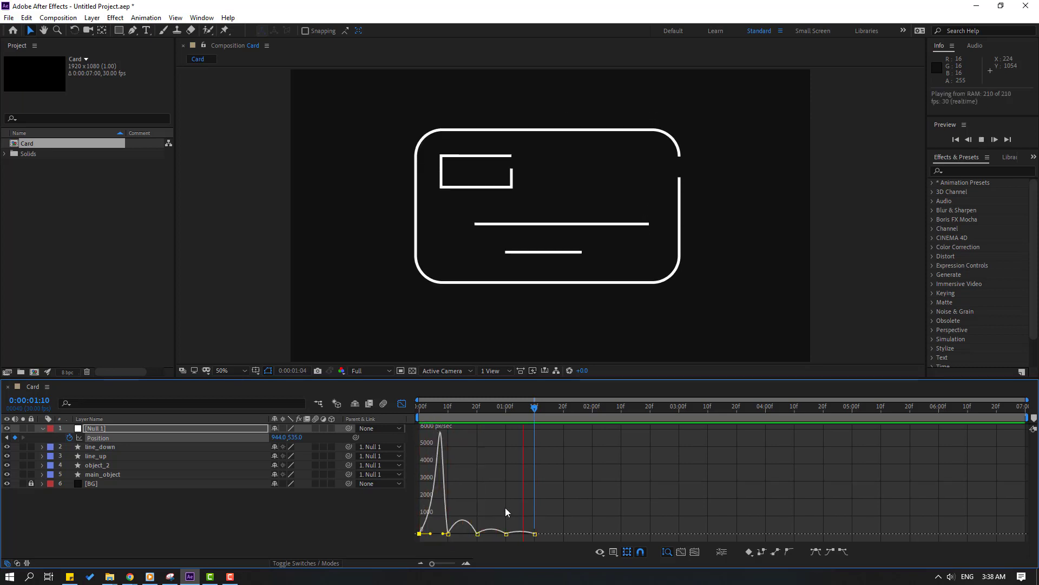
pyautogui.press('space')
pyautogui.click(401, 405)
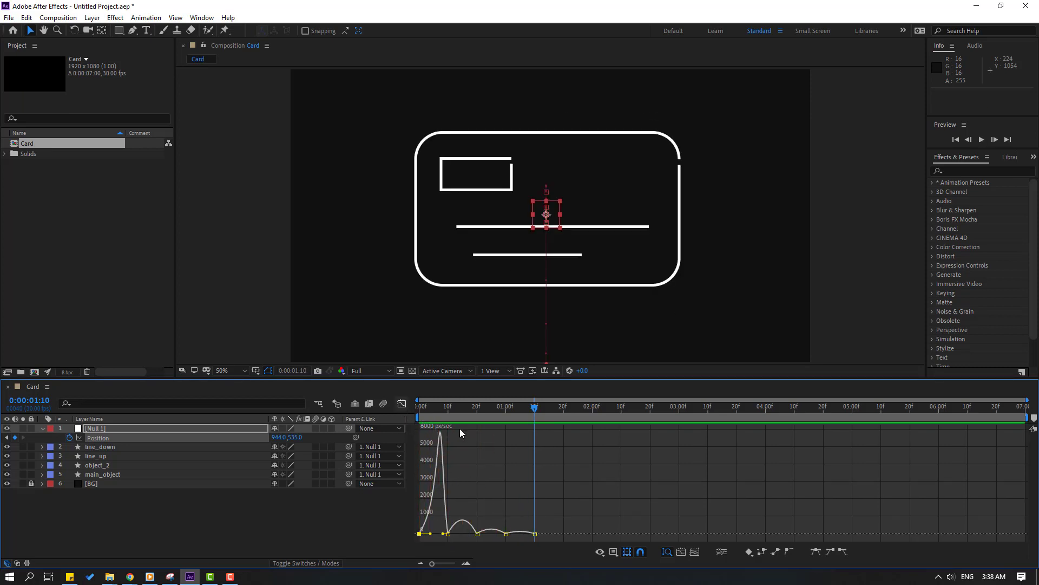
# Step: Spread the five Position keyframes over more time and preview the slower bounce
pyautogui.moveTo(543, 434); pyautogui.dragTo(427, 437)
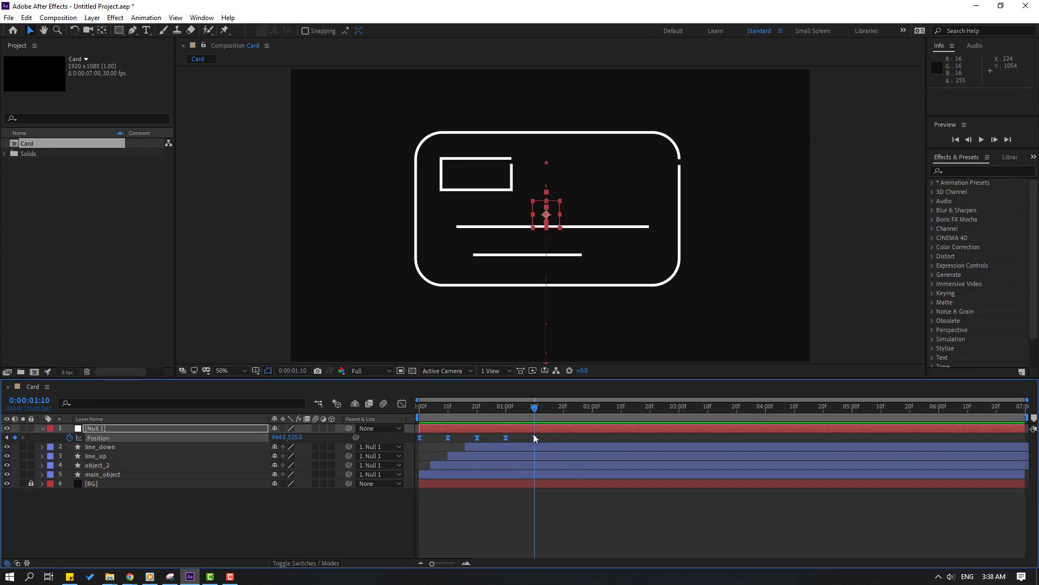
pyautogui.moveTo(534, 437); pyautogui.dragTo(583, 438)
pyautogui.press('space')
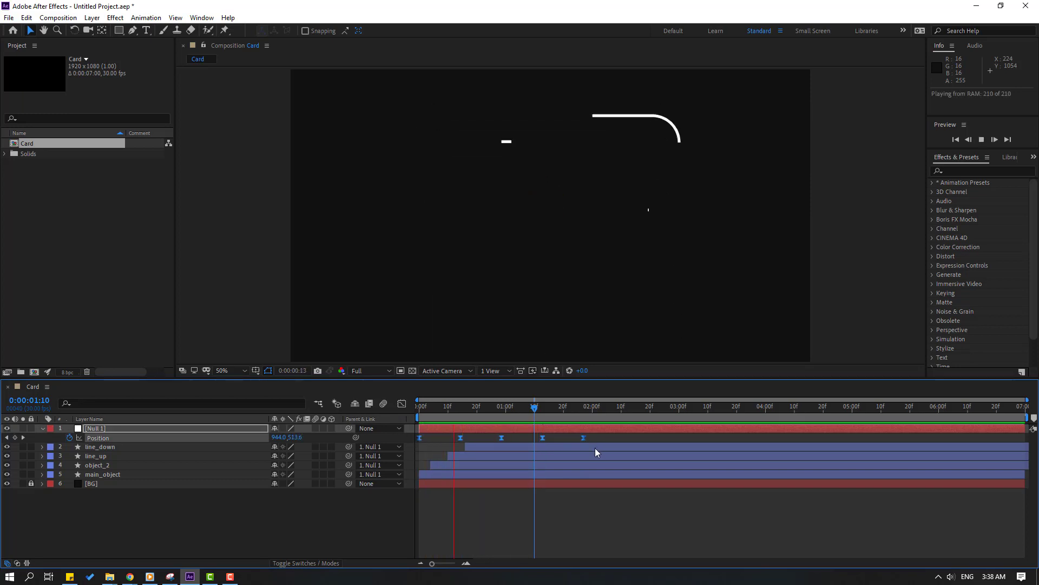
# Step: Squeeze the five bounce keyframes earlier so the card settles by about 1:08, then show Scale
pyautogui.click(573, 440)
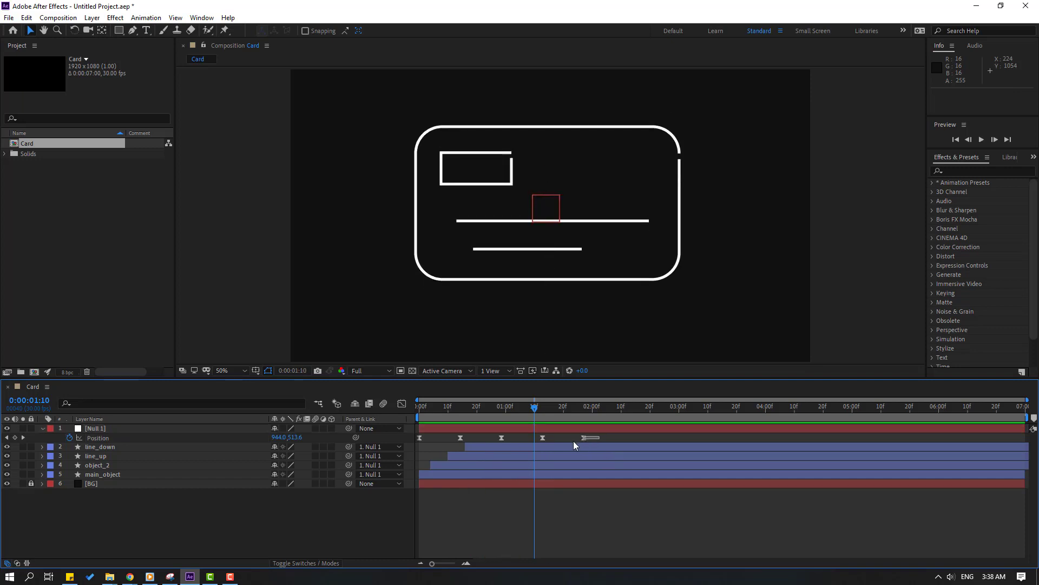
pyautogui.moveTo(601, 435); pyautogui.dragTo(457, 450)
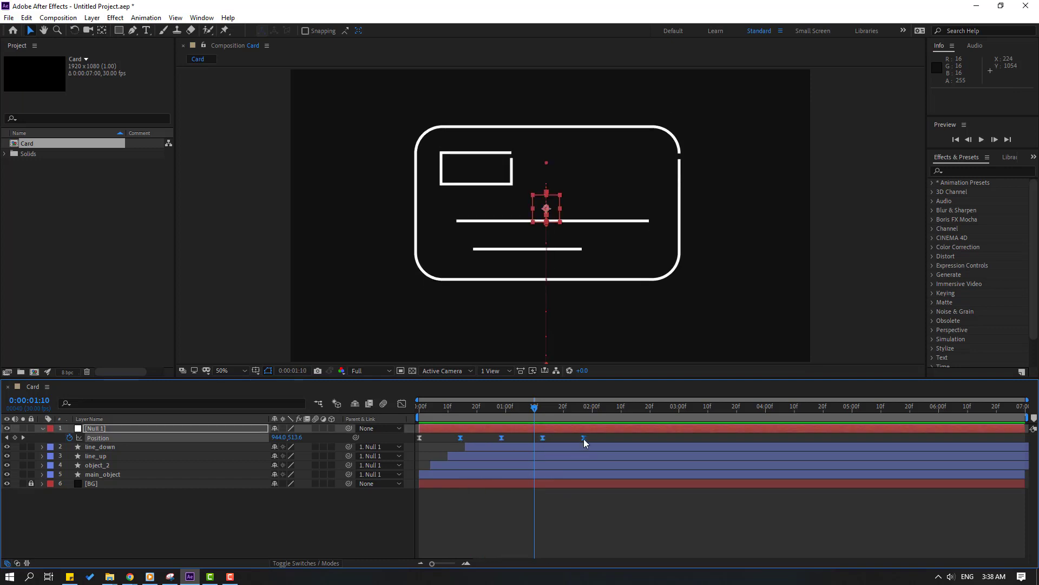
pyautogui.moveTo(583, 438); pyautogui.dragTo(503, 439)
pyautogui.press('space')
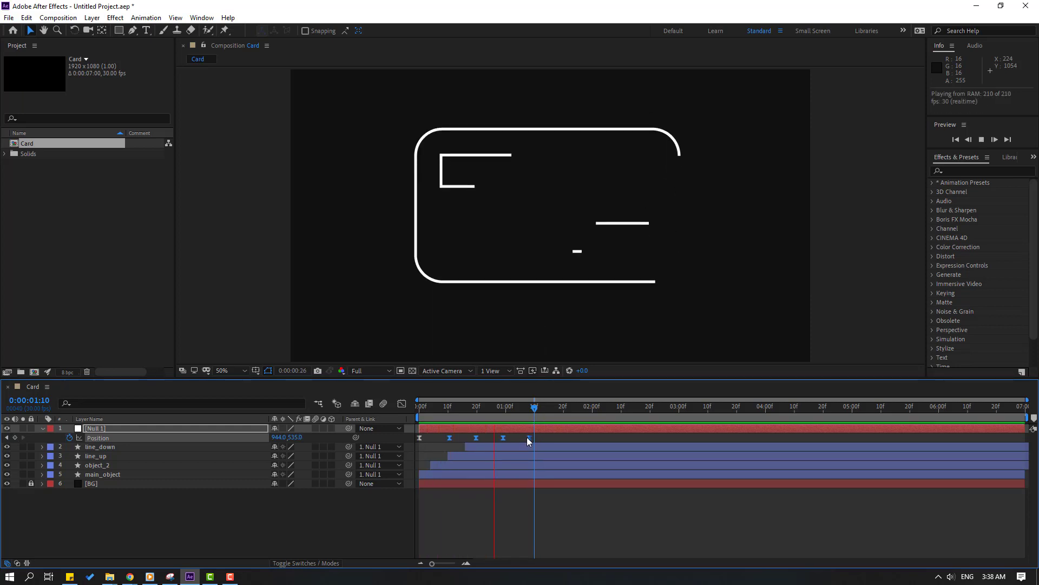
pyautogui.click(483, 416)
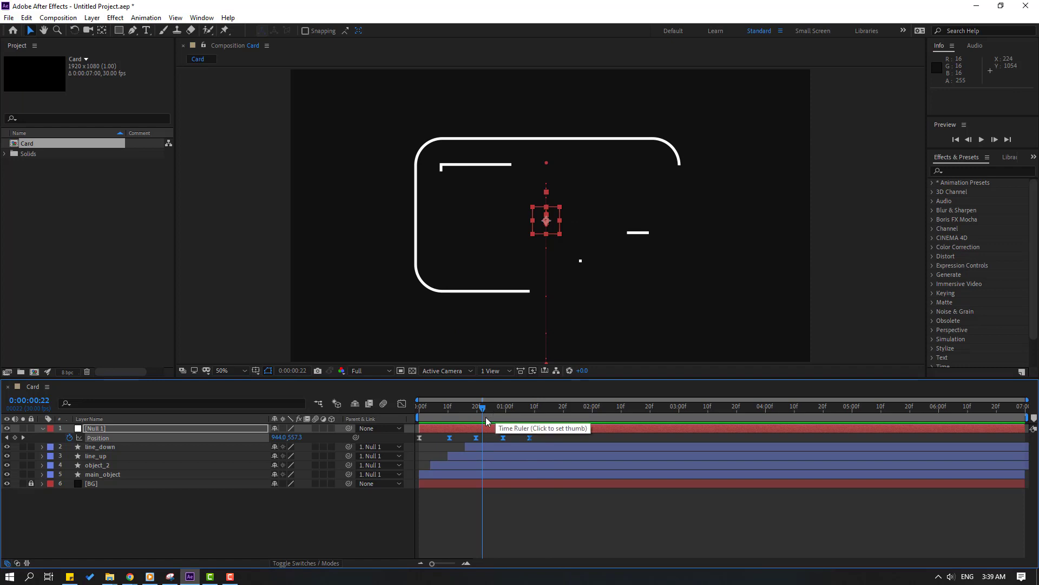
pyautogui.hotkey('shift', 's')
pyautogui.moveTo(486, 416); pyautogui.dragTo(407, 417)
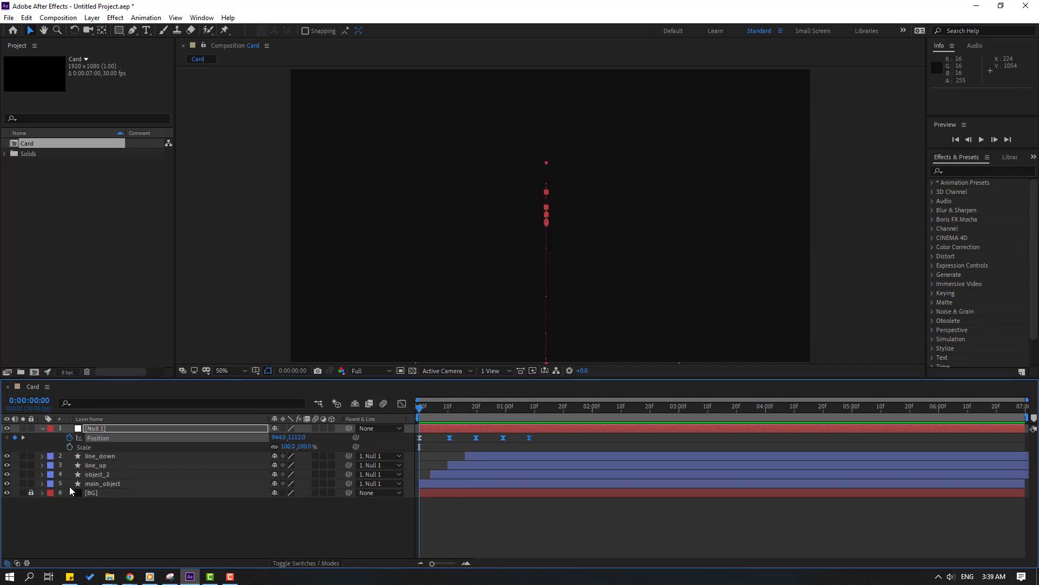
# Step: Keyframe Null 1's Scale at 0% on frame 0 and 100% on frame 11
pyautogui.click(69, 447)
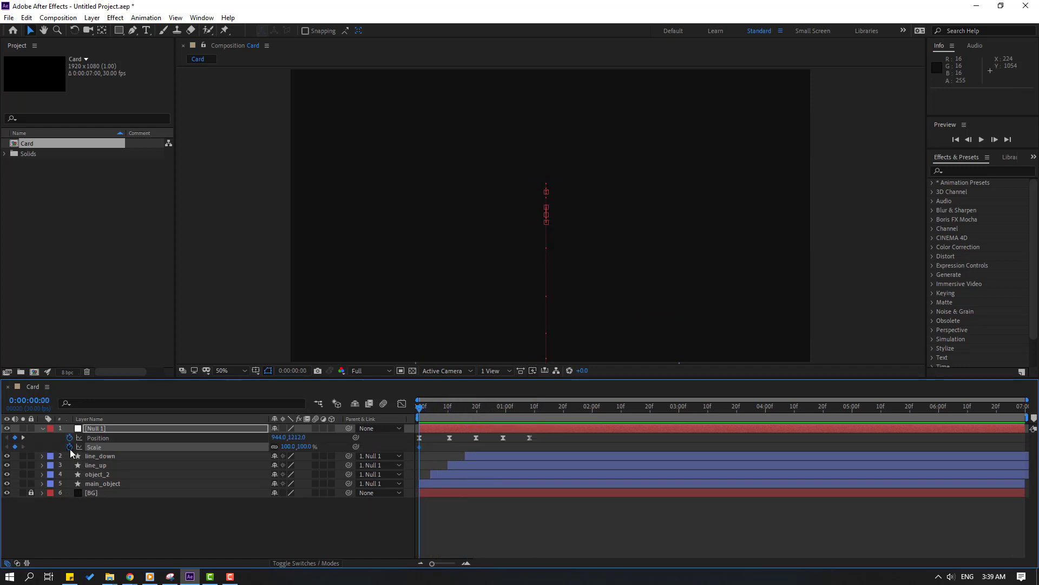
pyautogui.click(287, 446)
pyautogui.write('0')
pyautogui.press('Return')
pyautogui.click(429, 410)
pyautogui.moveTo(428, 408); pyautogui.dragTo(451, 410)
pyautogui.click(286, 446)
pyautogui.write('100')
pyautogui.press('Return')
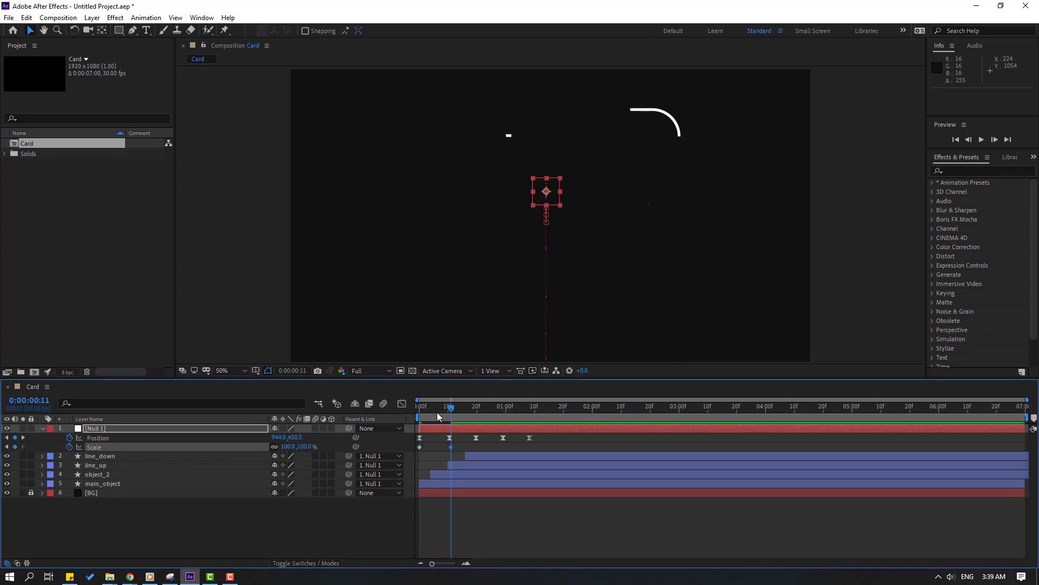
# Step: Easy Ease the Scale keyframes, shift the 100% key later, and preview the scale-up
pyautogui.rightClick(419, 447)
pyautogui.moveTo(431, 442)
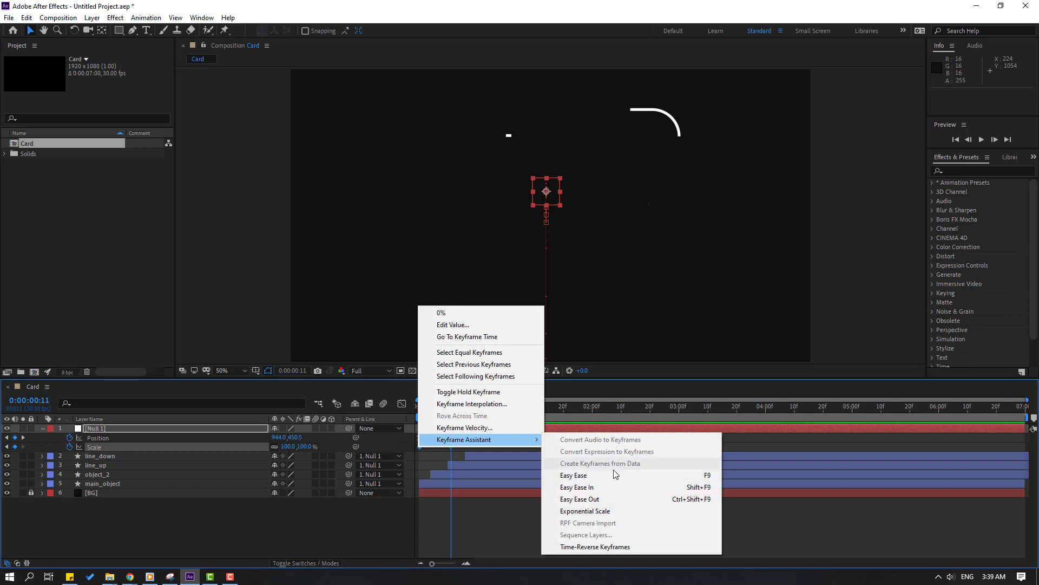
pyautogui.click(573, 475)
pyautogui.click(509, 515)
pyautogui.moveTo(450, 448); pyautogui.dragTo(479, 447)
pyautogui.press('space')
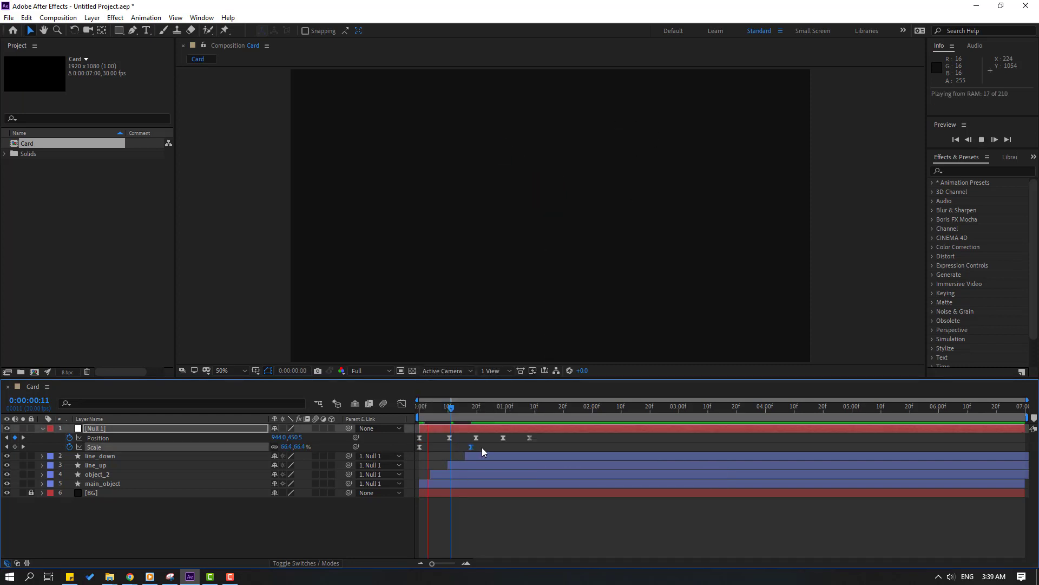
pyautogui.press('space')
pyautogui.press(',')
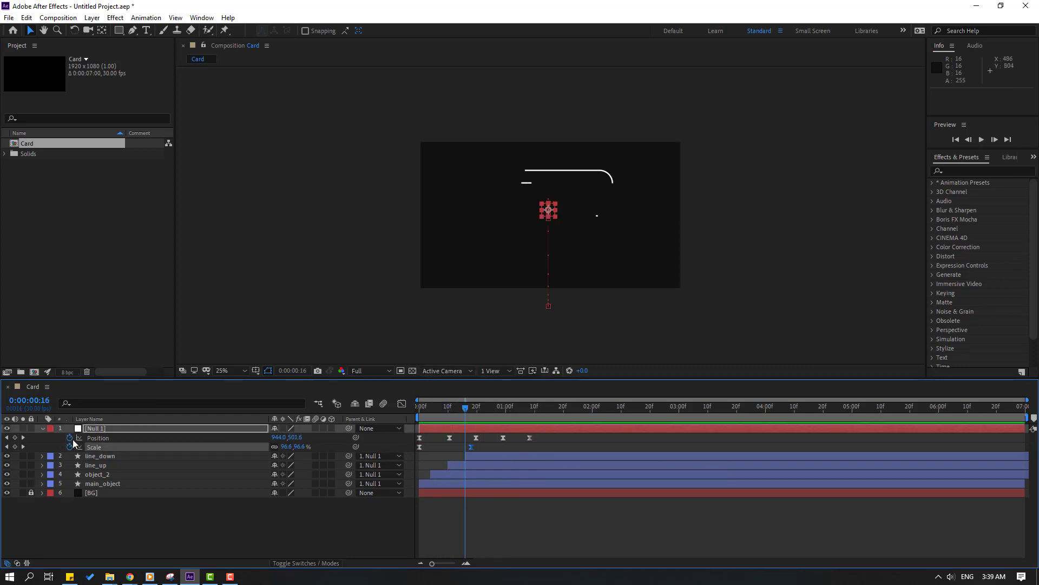
pyautogui.click(93, 430)
# Step: Reveal Null 1's Rotation and keyframe it at -25° on frame 0
pyautogui.hotkey('shift', 'r')
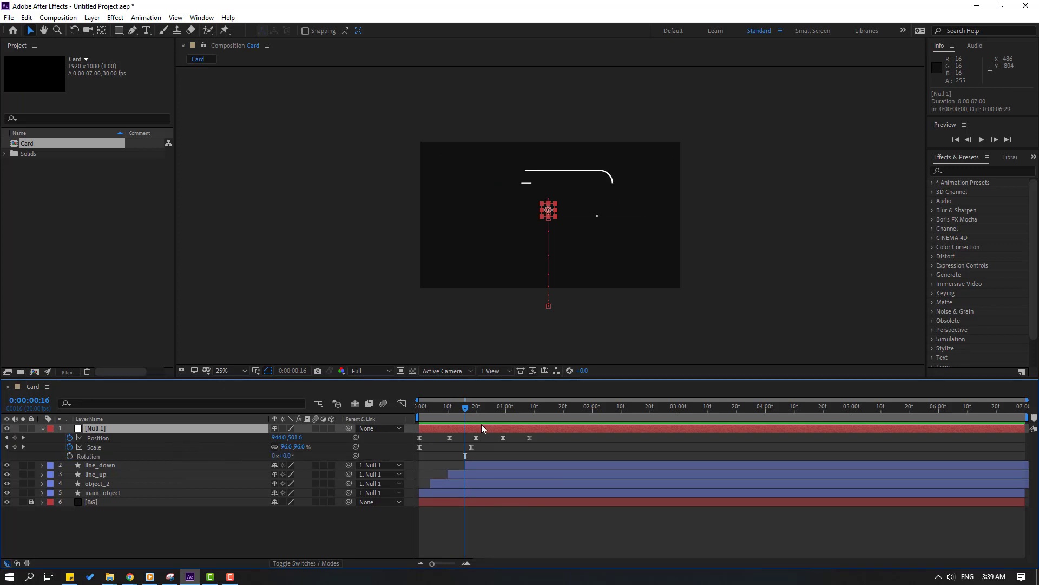
pyautogui.moveTo(453, 407); pyautogui.dragTo(419, 408)
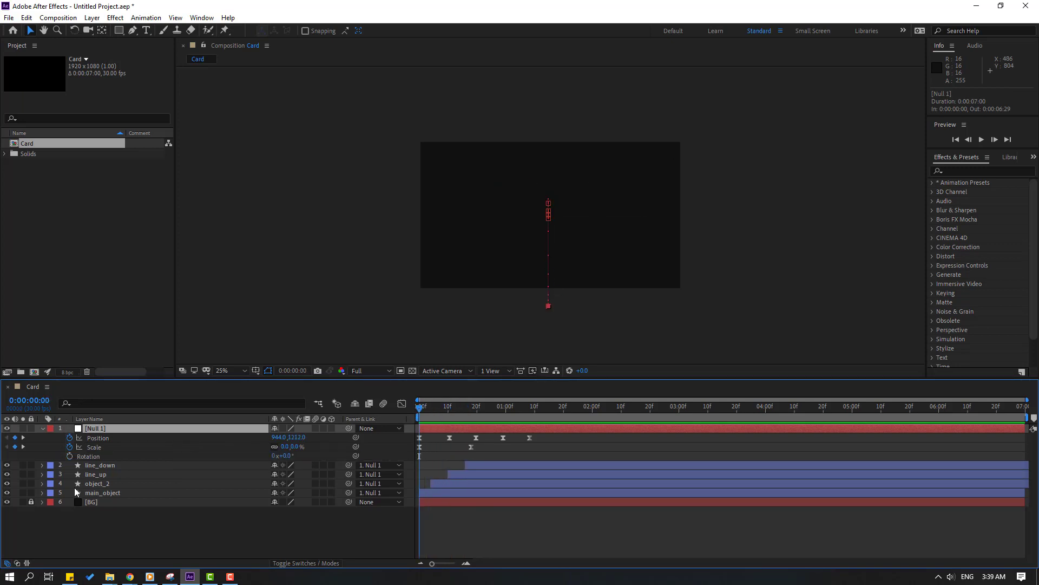
pyautogui.click(63, 458)
pyautogui.click(67, 458)
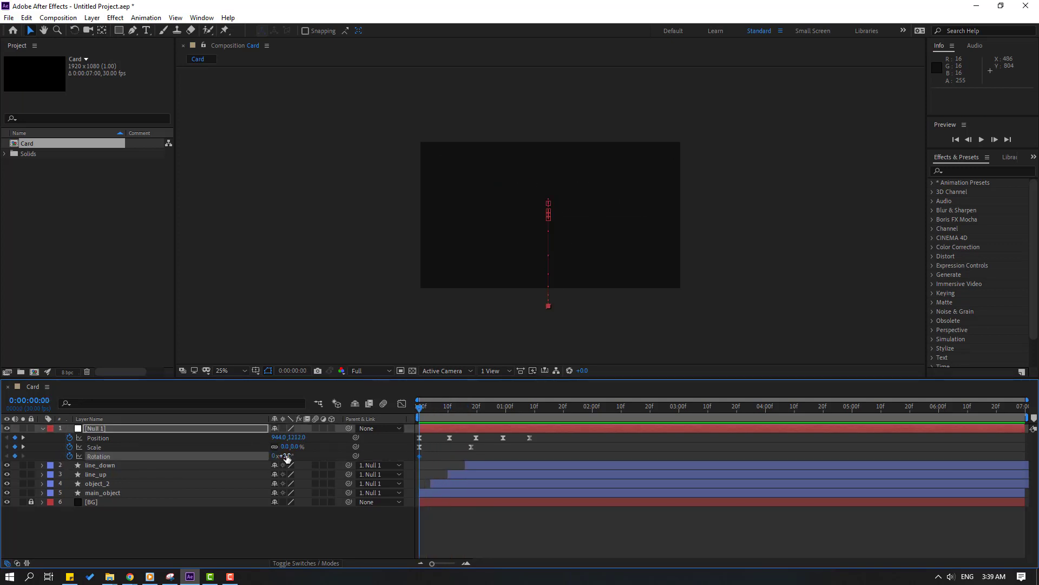
pyautogui.moveTo(286, 458); pyautogui.dragTo(282, 479)
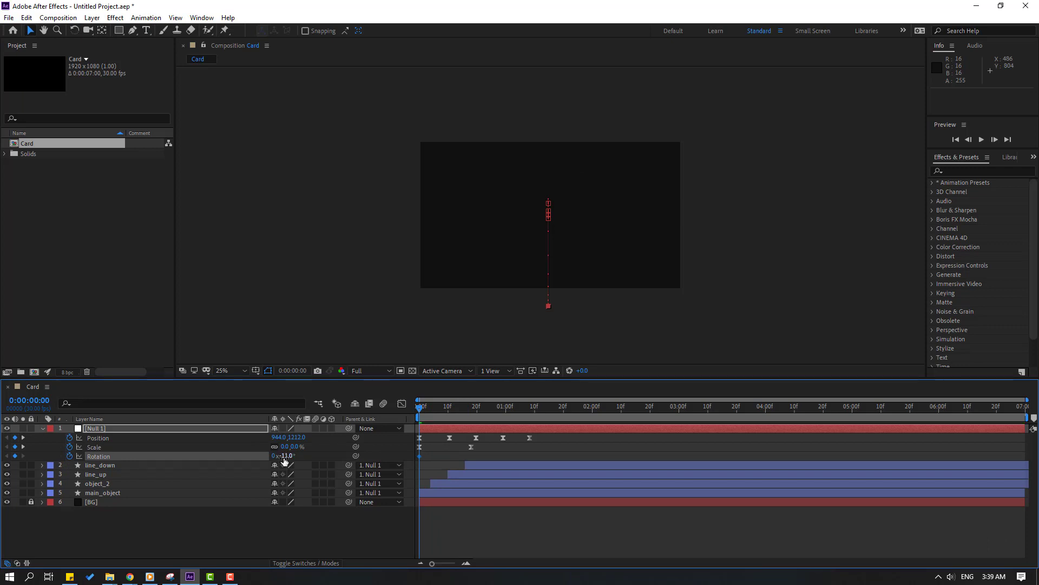
pyautogui.click(285, 456)
pyautogui.write('-25')
pyautogui.press('Return')
# Step: Add Rotation keyframes of 3.6° at frame 11 and -5° at frame 21
pyautogui.moveTo(434, 411); pyautogui.dragTo(451, 411)
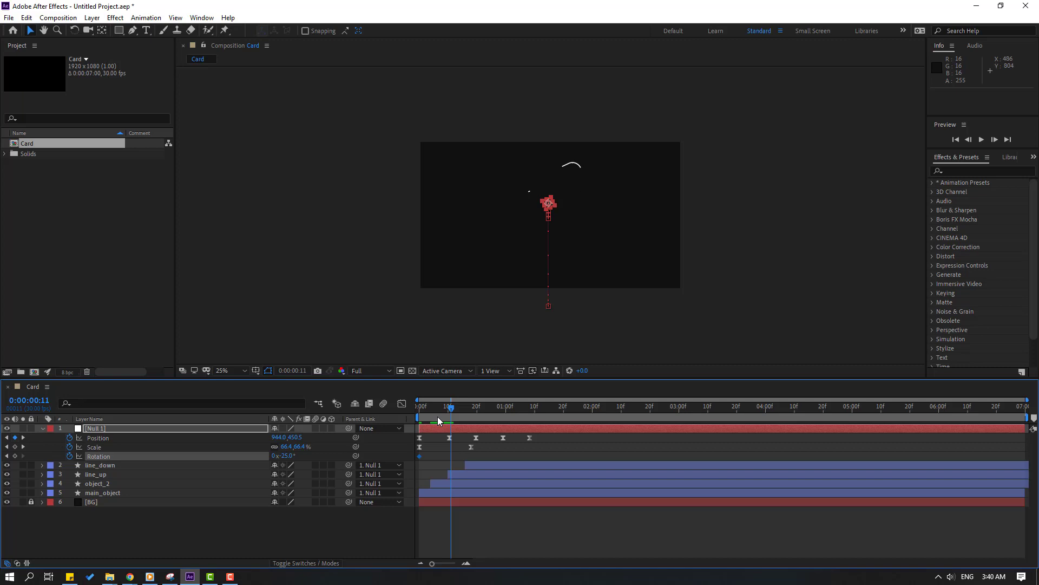
pyautogui.click(289, 456)
pyautogui.write('3.6')
pyautogui.press('Return')
pyautogui.moveTo(451, 407); pyautogui.dragTo(479, 407)
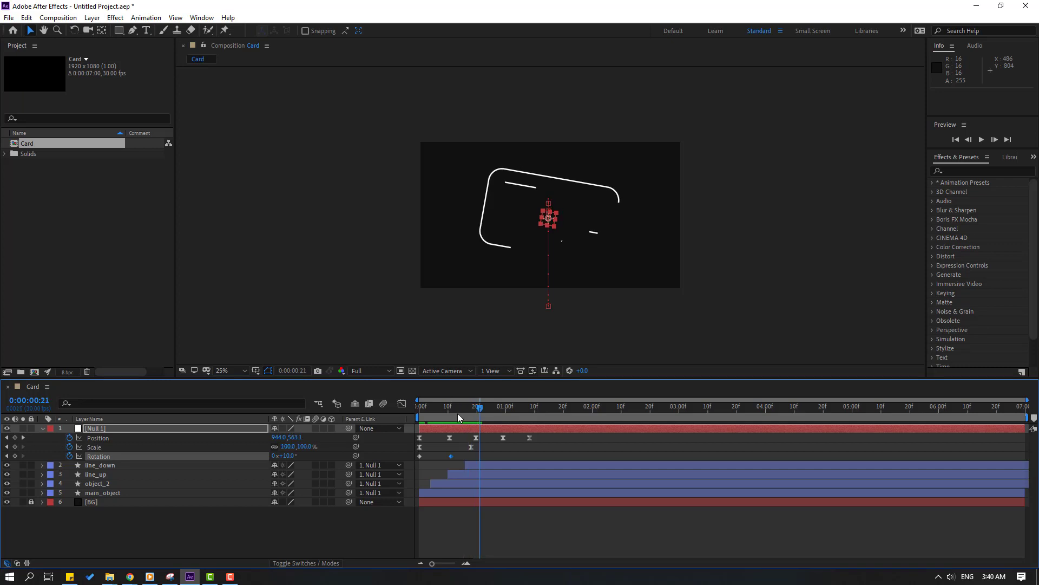
pyautogui.click(286, 455)
pyautogui.write('-5')
pyautogui.press('Return')
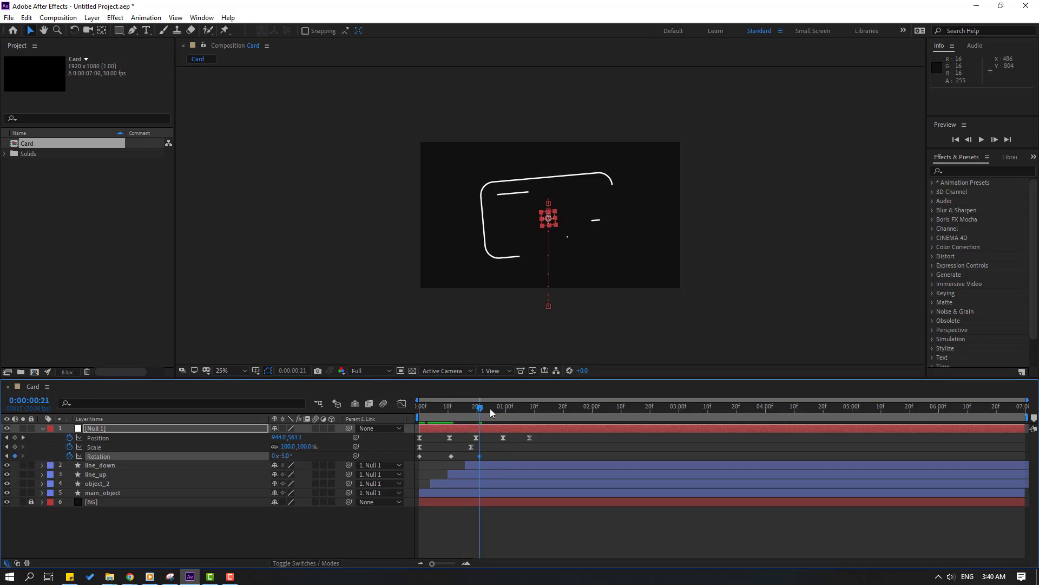
# Step: Add Rotation keyframes of 2° at frame 29 and 0° at 1:09, then select all Rotation keys
pyautogui.moveTo(493, 409); pyautogui.dragTo(503, 409)
pyautogui.click(286, 456)
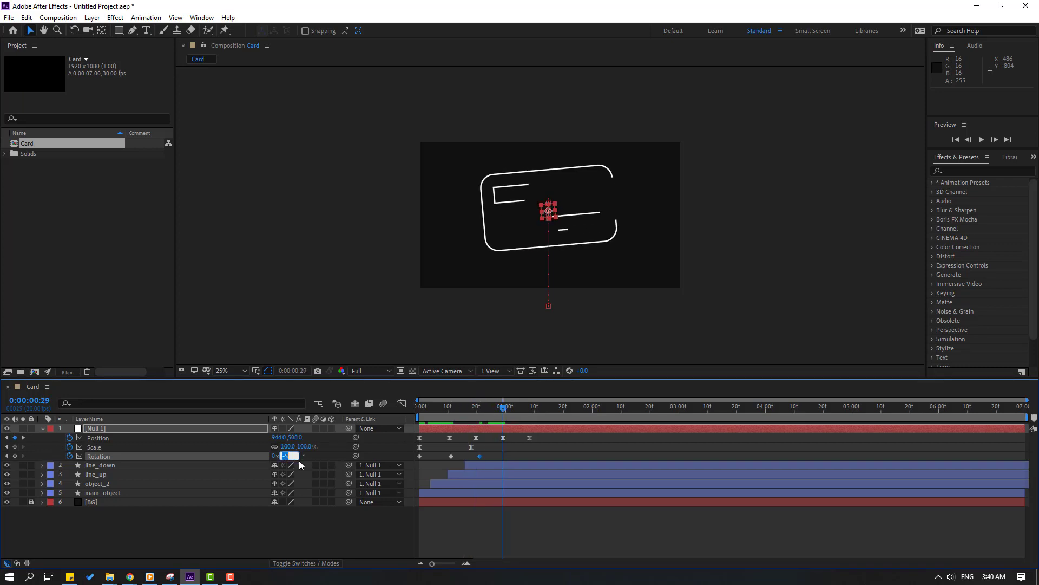
pyautogui.write('2')
pyautogui.press('Return')
pyautogui.press('pagedown')
pyautogui.press('pagedown')
pyautogui.press('pagedown')
pyautogui.press('pagedown')
pyautogui.press('pagedown')
pyautogui.press('pagedown')
pyautogui.press('pagedown')
pyautogui.press('pagedown')
pyautogui.press('pagedown')
pyautogui.press('pagedown')
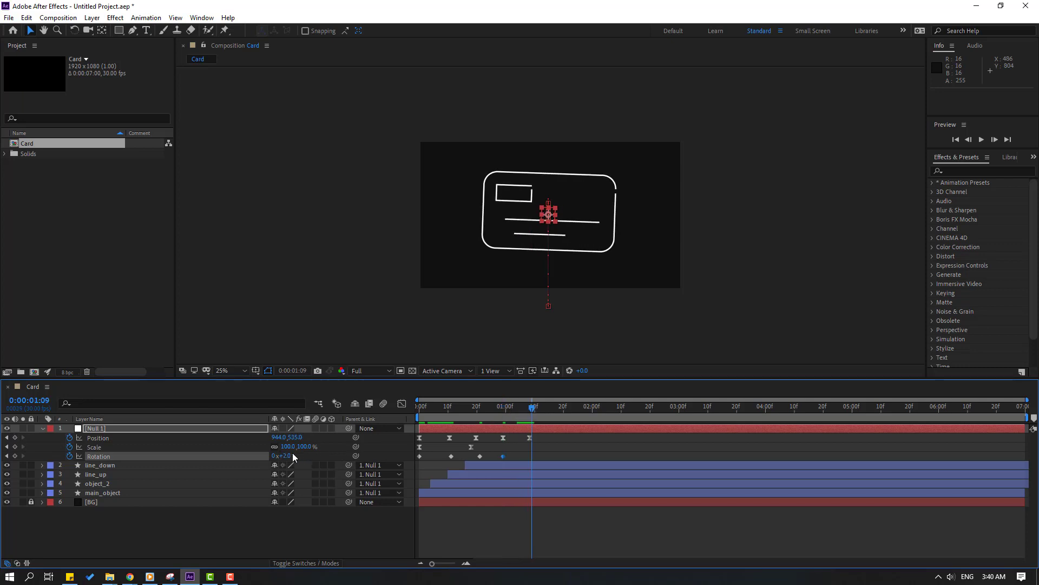
pyautogui.click(285, 455)
pyautogui.write('0')
pyautogui.press('Return')
pyautogui.moveTo(537, 460); pyautogui.dragTo(421, 456)
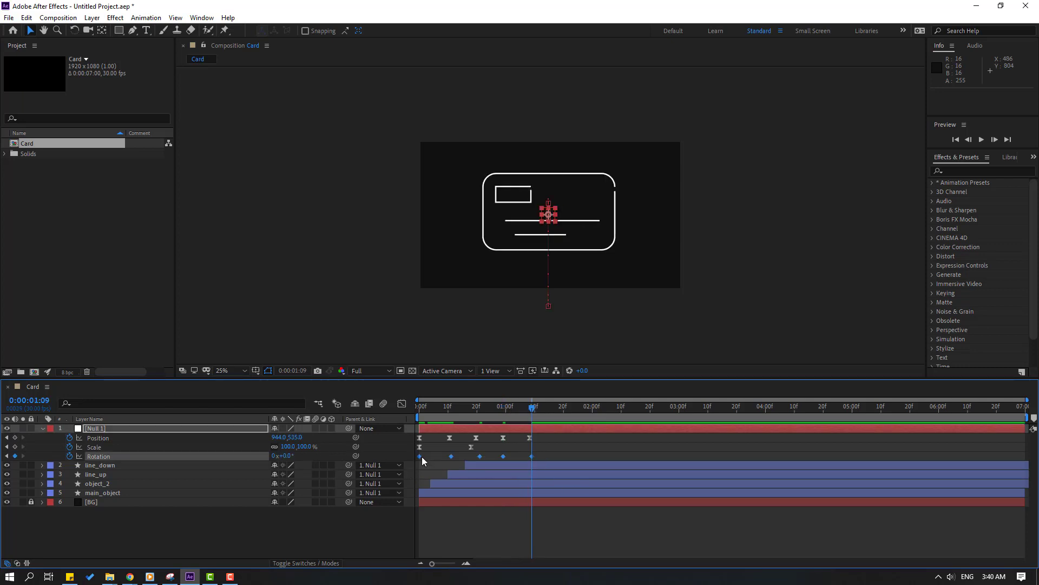